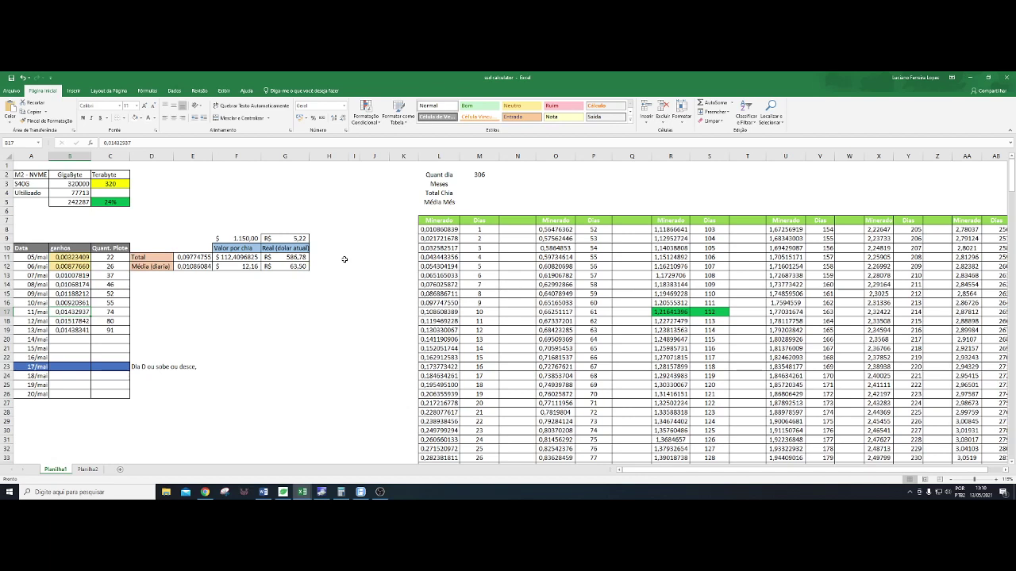
- Fill the 11/mai row of the earnings table, from the date through the plot quantity, with light gold
{"action": "left_click_drag", "start_coordinate": [97, 177], "coordinate": [40, 206]}
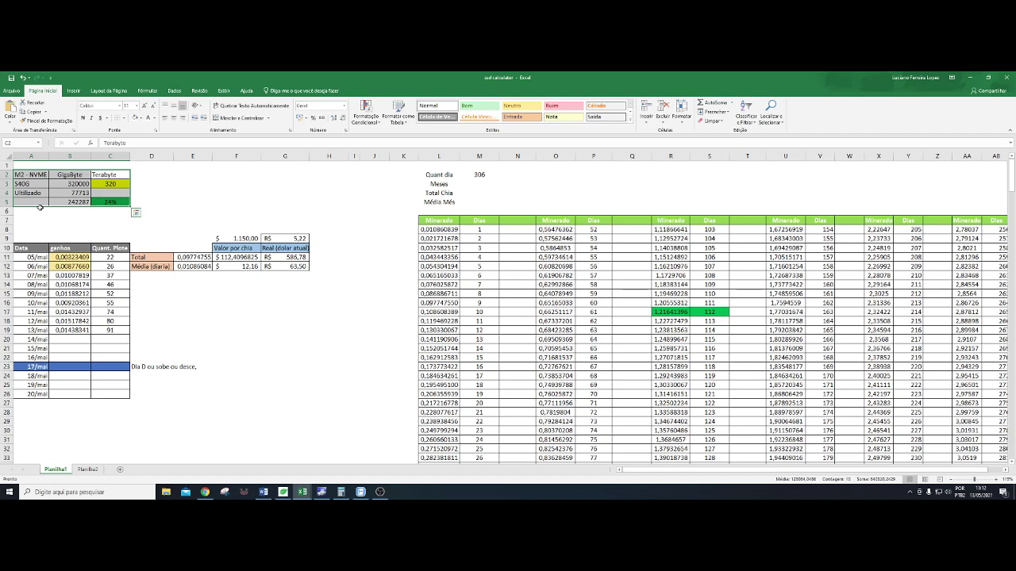
{"action": "left_click", "coordinate": [95, 258]}
{"action": "left_click_drag", "start_coordinate": [110, 312], "coordinate": [35, 314]}
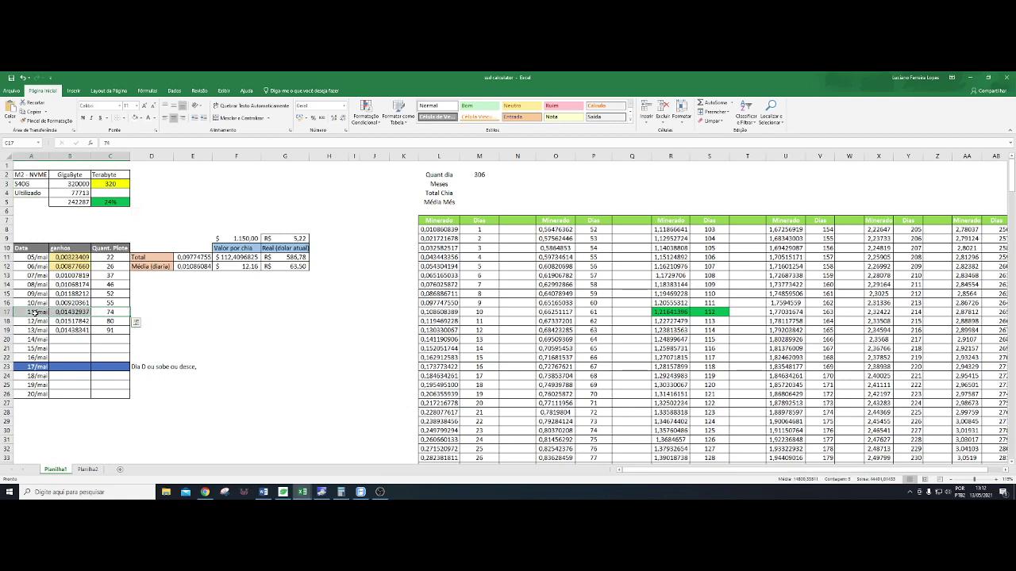
{"action": "left_click", "coordinate": [140, 117]}
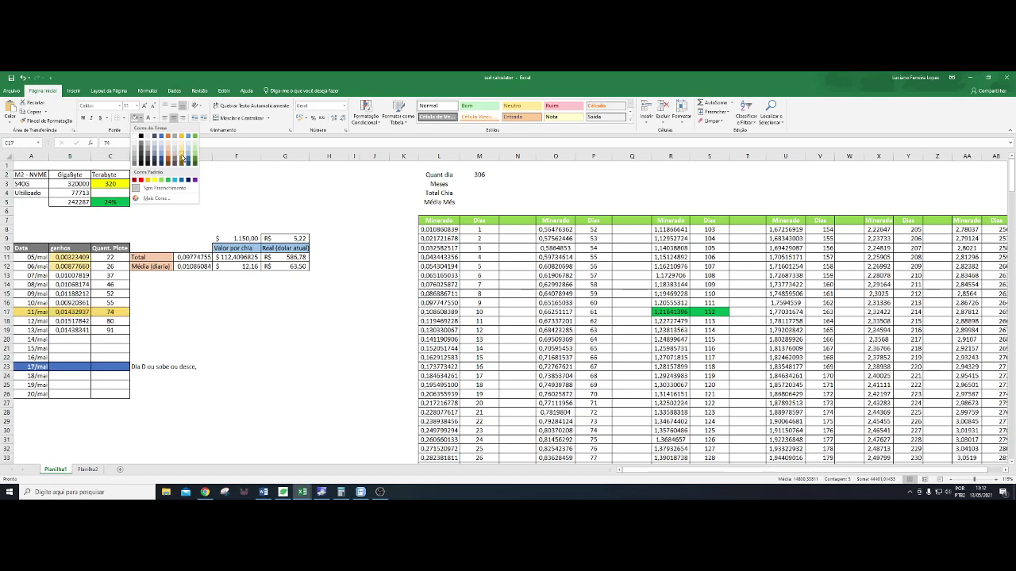
{"action": "left_click", "coordinate": [182, 158]}
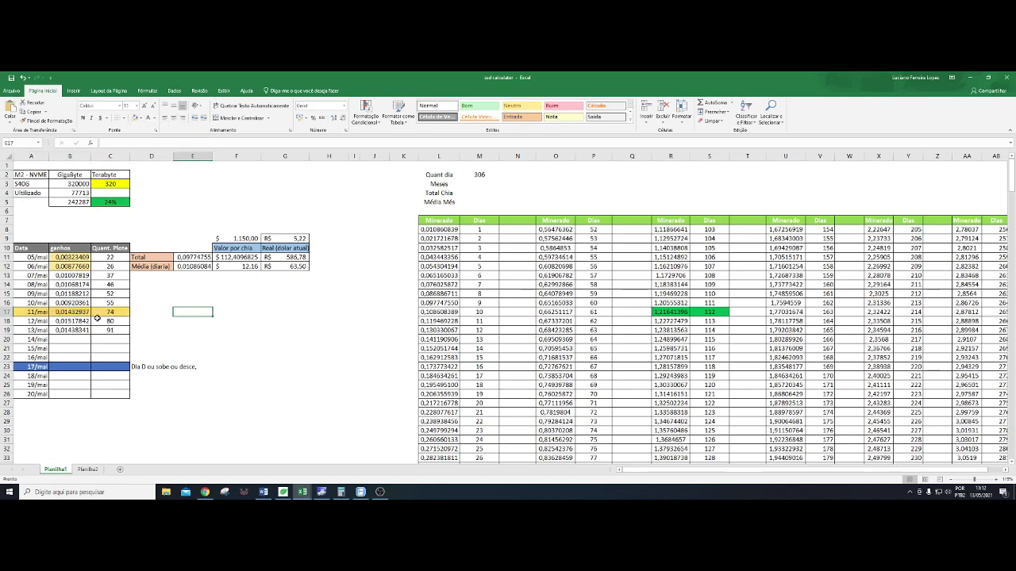
- Examine the 11/mai earnings, the daily average formula and the projection table of mined amounts by number of days
{"action": "left_click_drag", "start_coordinate": [107, 312], "coordinate": [49, 312]}
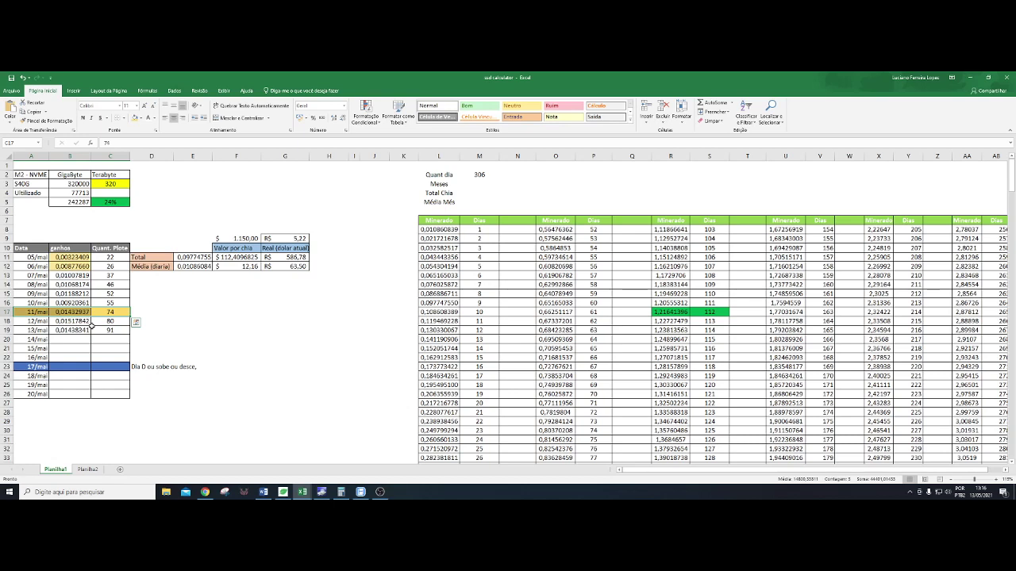
{"action": "left_click", "coordinate": [72, 312]}
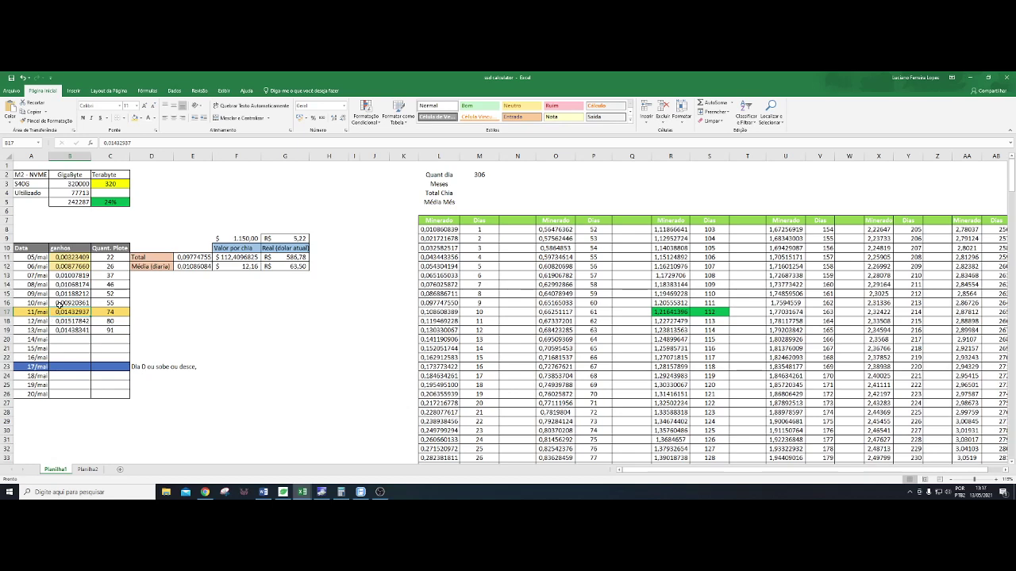
{"action": "left_click", "coordinate": [181, 269]}
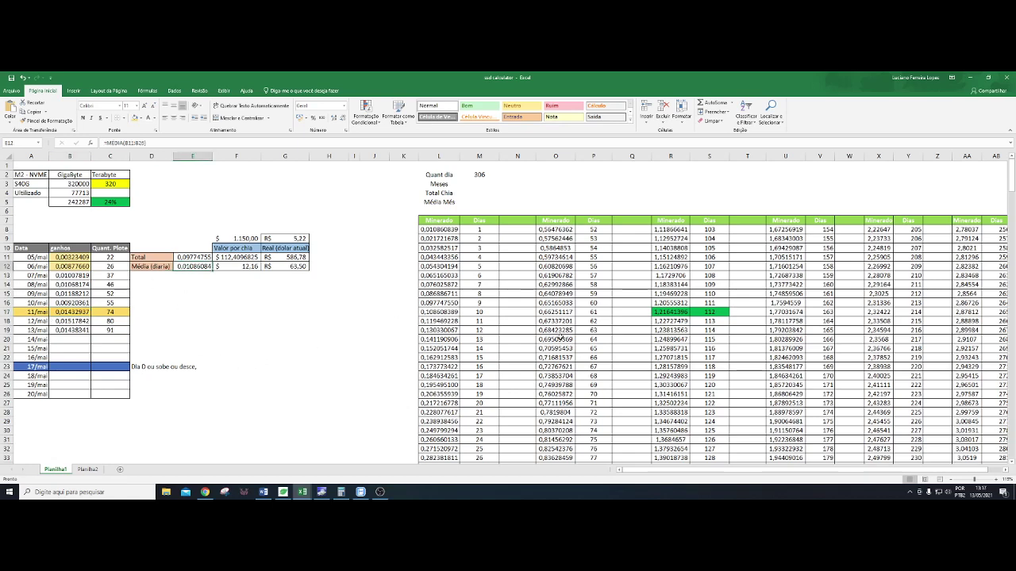
{"action": "scroll", "coordinate": [579, 347], "scroll_direction": "down", "scroll_amount": 9}
{"action": "left_click_drag", "start_coordinate": [570, 369], "coordinate": [597, 358]}
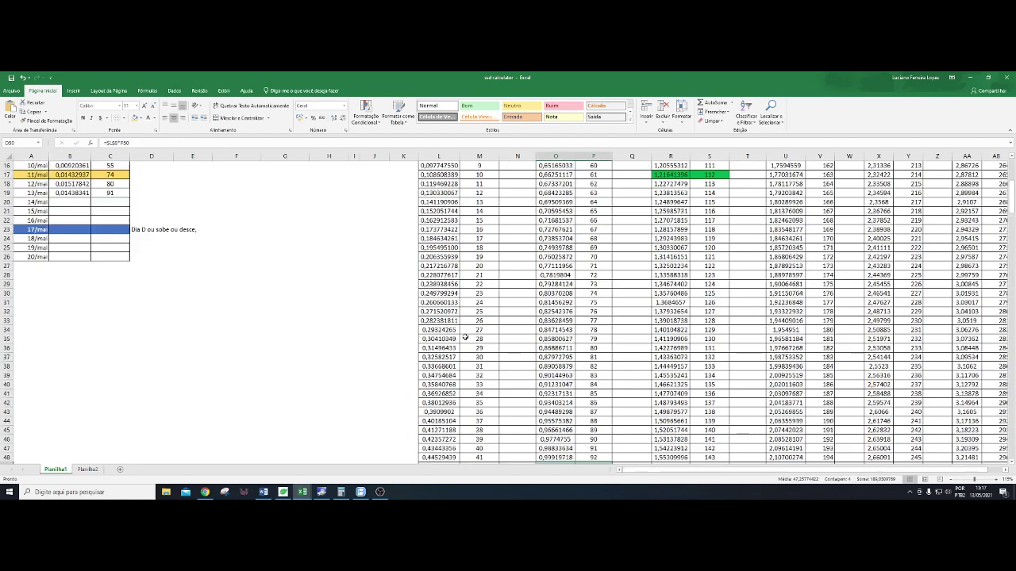
{"action": "scroll", "coordinate": [481, 334], "scroll_direction": "up", "scroll_amount": 9}
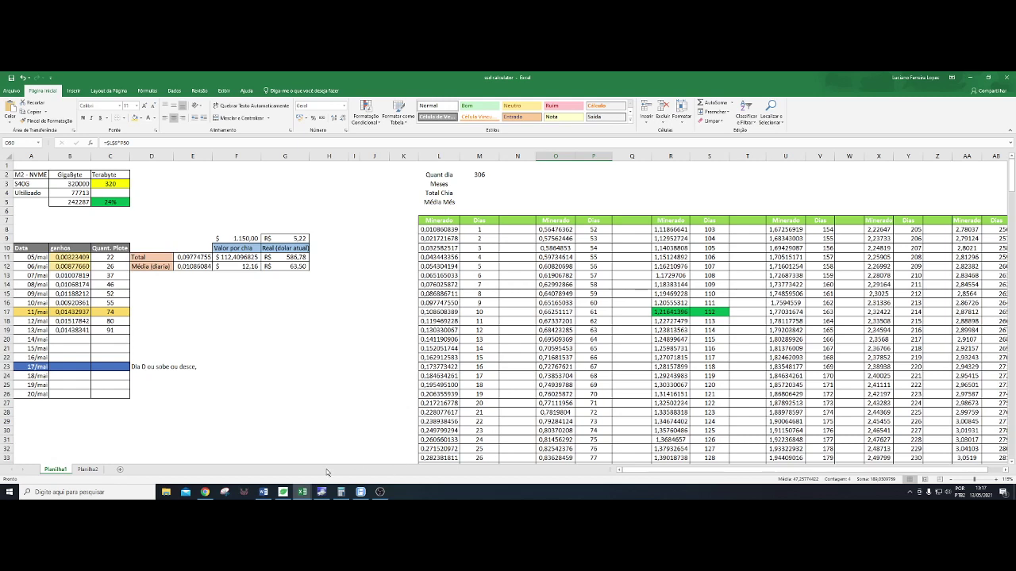
- Check the plot count on the Chia Blockchain farm page and the CHIA balance on HPOOL's Assets page in Chrome
{"action": "left_click", "coordinate": [283, 492]}
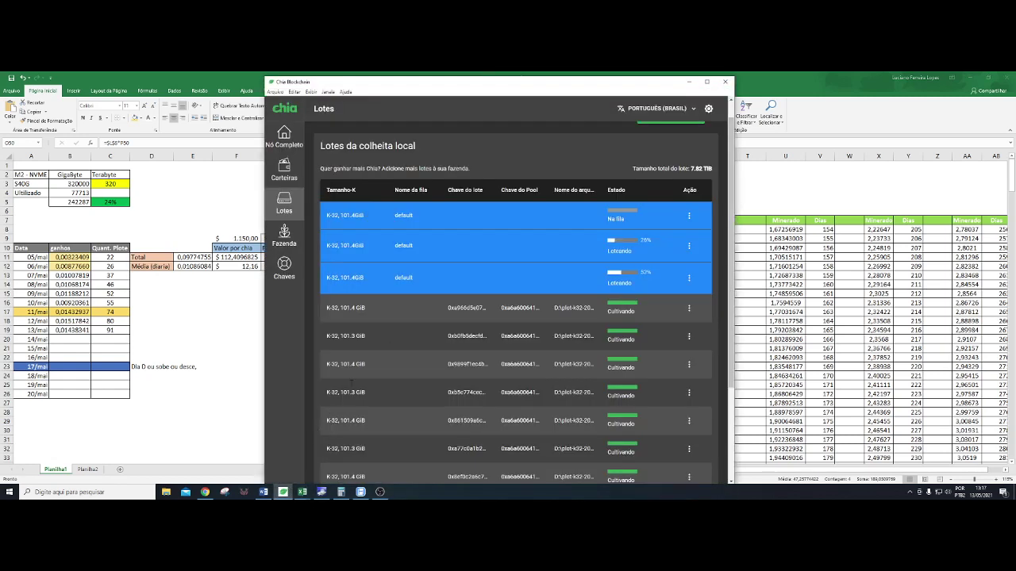
{"action": "left_click", "coordinate": [292, 240]}
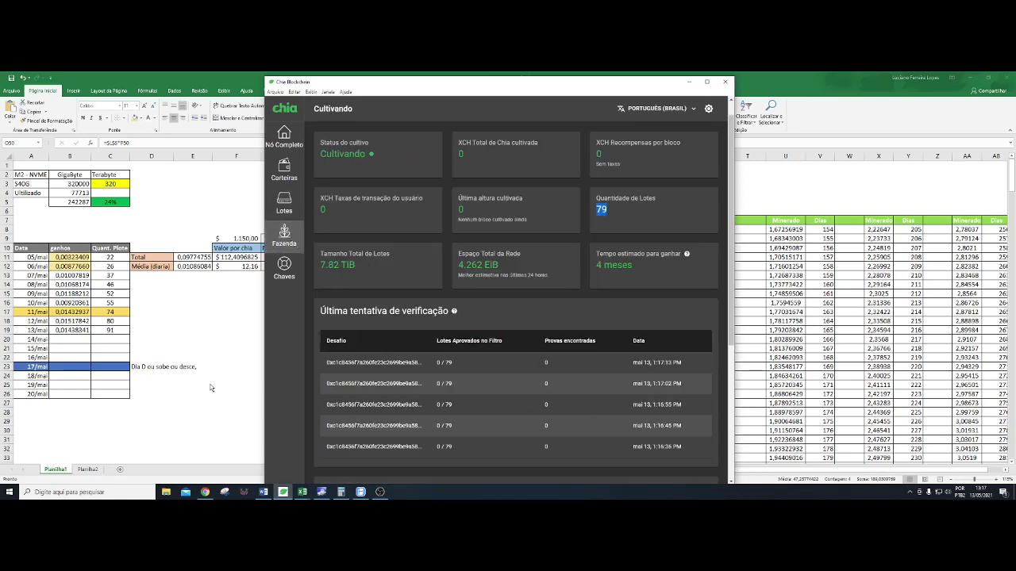
{"action": "left_click", "coordinate": [204, 491]}
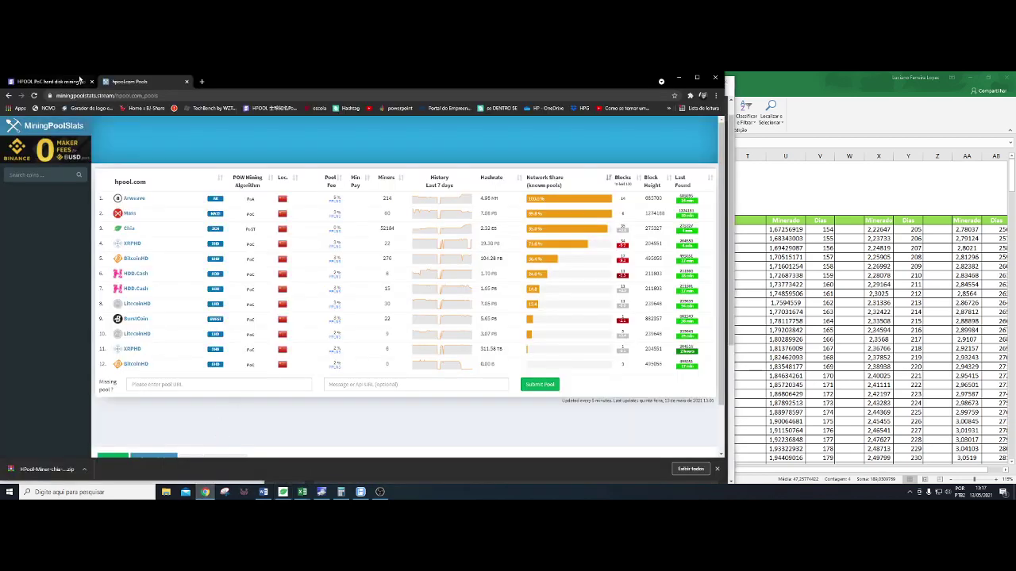
{"action": "left_click", "coordinate": [67, 83]}
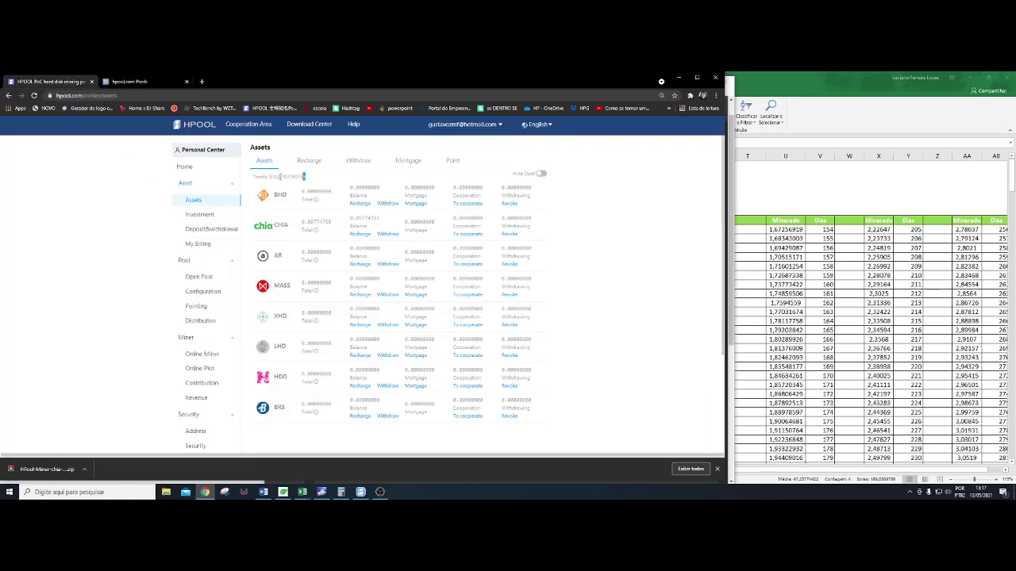
{"action": "key", "text": "ctrl+a"}
{"action": "left_click", "coordinate": [321, 182]}
{"action": "left_click_drag", "start_coordinate": [381, 221], "coordinate": [349, 222]}
- Compare the total number of online plots listed on HPOOL with the plot count in the Chia Blockchain app
{"action": "left_click", "coordinate": [208, 367]}
{"action": "scroll", "coordinate": [292, 358], "scroll_direction": "down", "scroll_amount": 3}
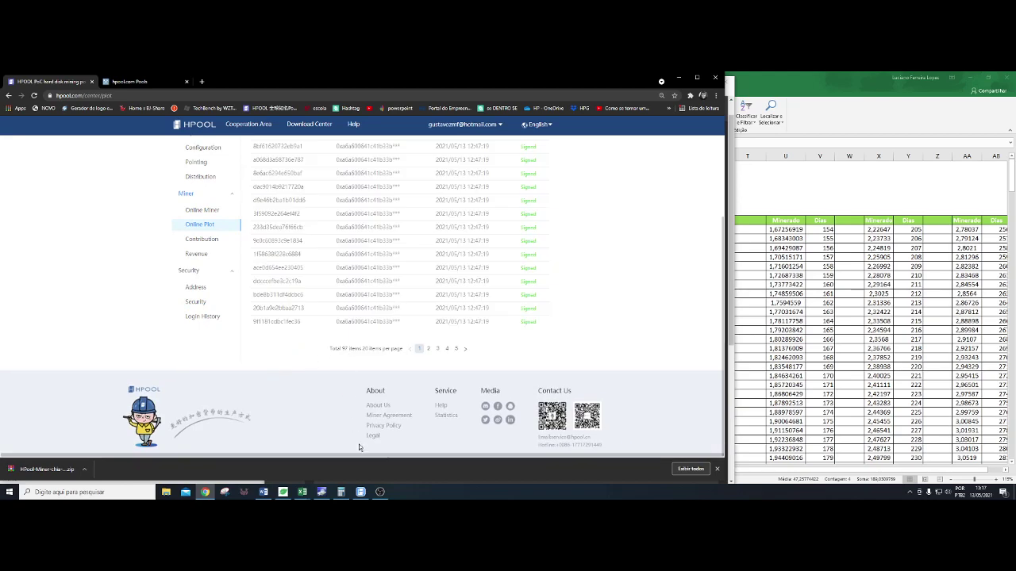
{"action": "left_click", "coordinate": [283, 492]}
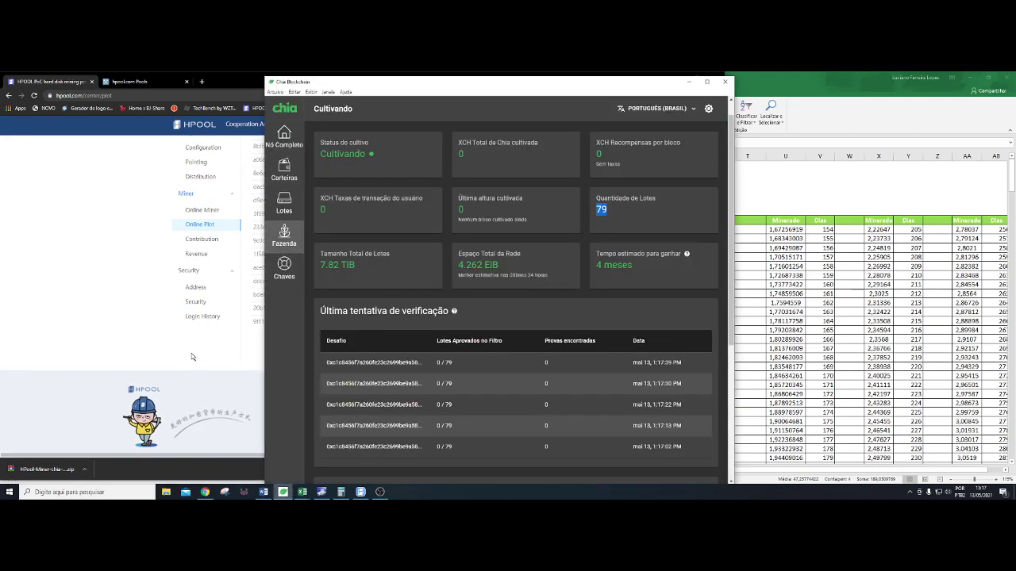
{"action": "left_click", "coordinate": [191, 357]}
{"action": "left_click_drag", "start_coordinate": [347, 349], "coordinate": [341, 349]}
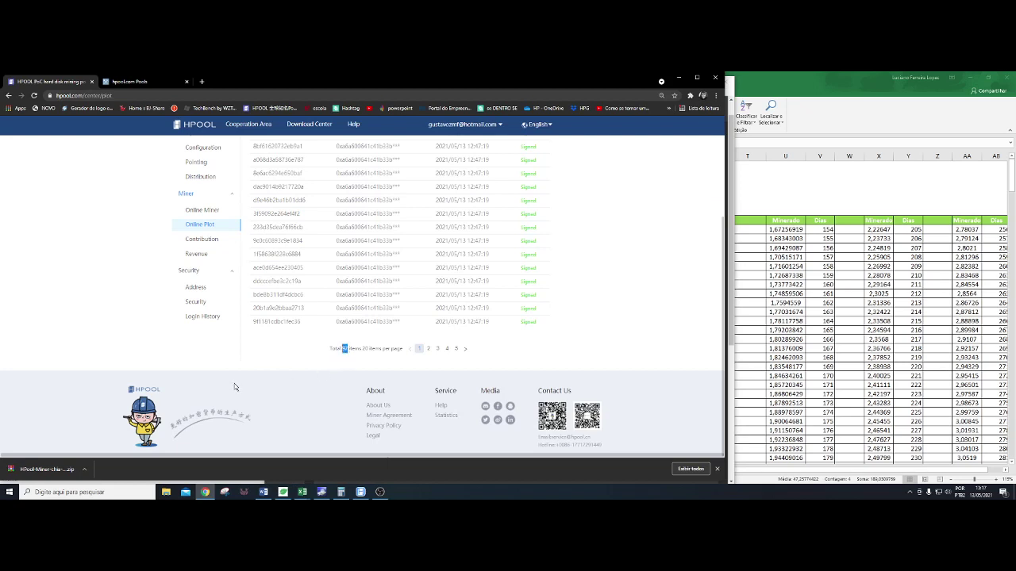
- View the CHIA ECO deadline chart on HPOOL's Contribution page
{"action": "scroll", "coordinate": [234, 386], "scroll_direction": "up", "scroll_amount": 1}
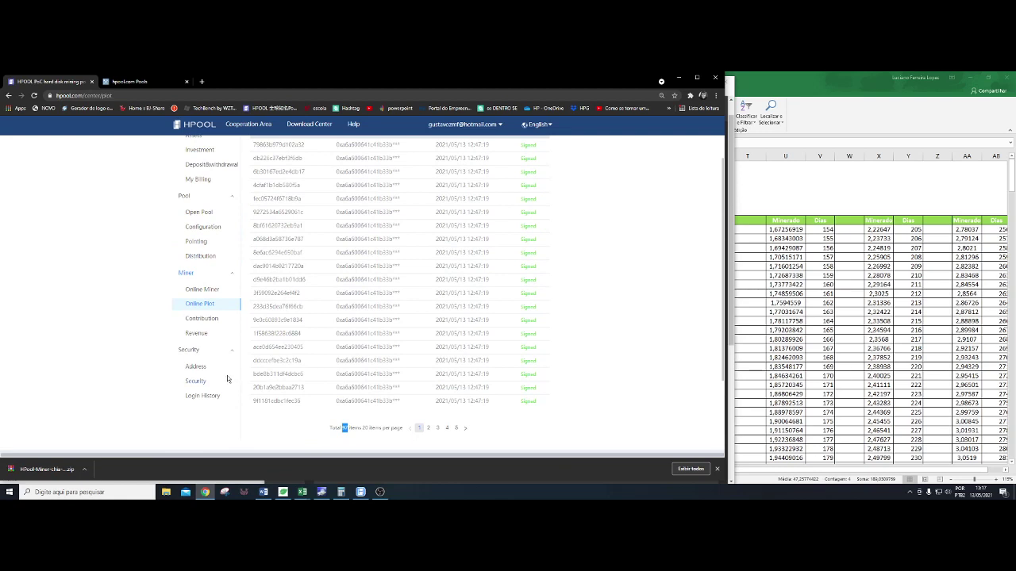
{"action": "left_click", "coordinate": [213, 318]}
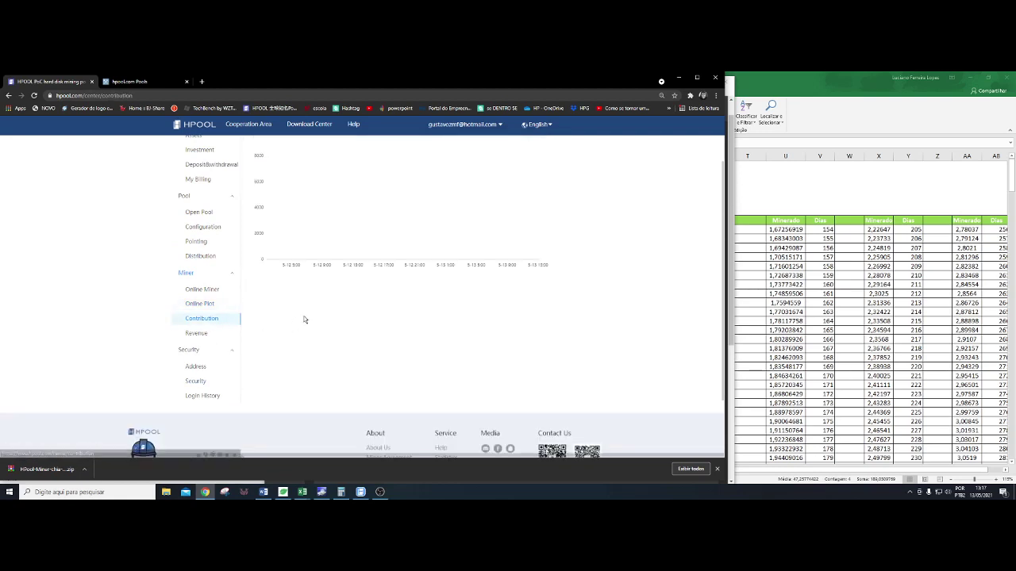
{"action": "scroll", "coordinate": [304, 319], "scroll_direction": "up", "scroll_amount": 1}
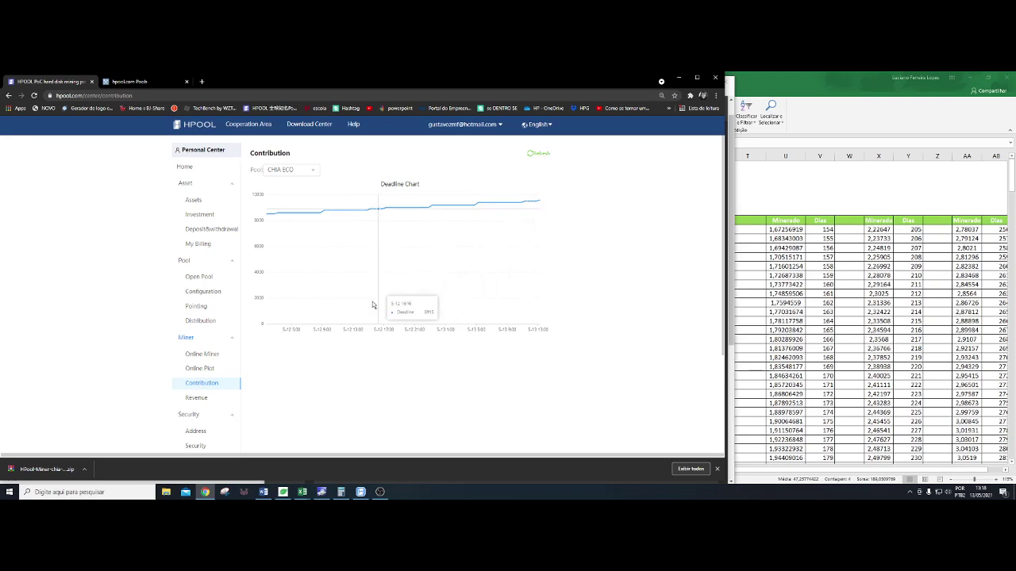
- Open the WhatsApp image with the pool's Power Table chart from the desktop
{"action": "key", "text": "super+d"}
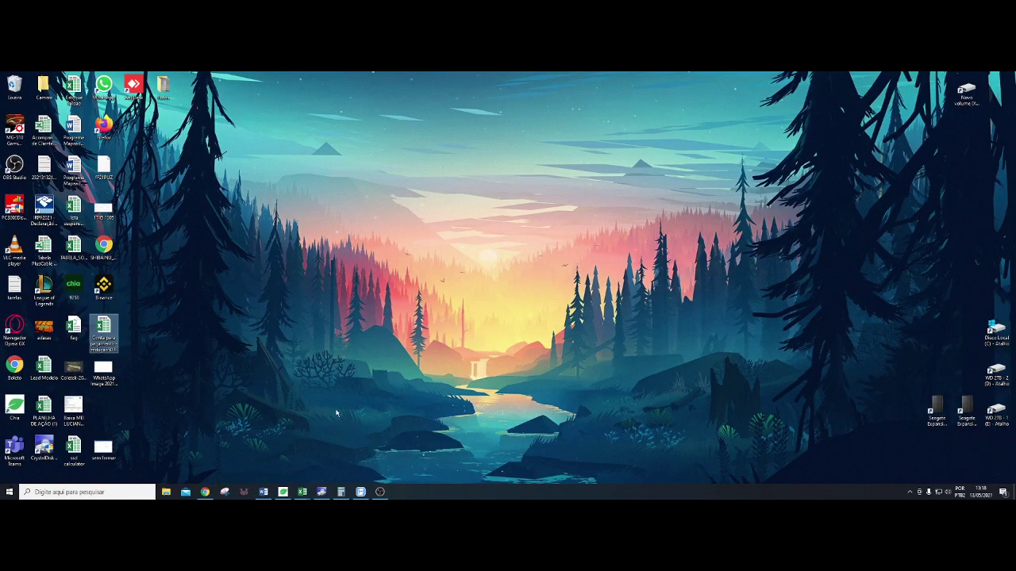
{"action": "double_click", "coordinate": [103, 369]}
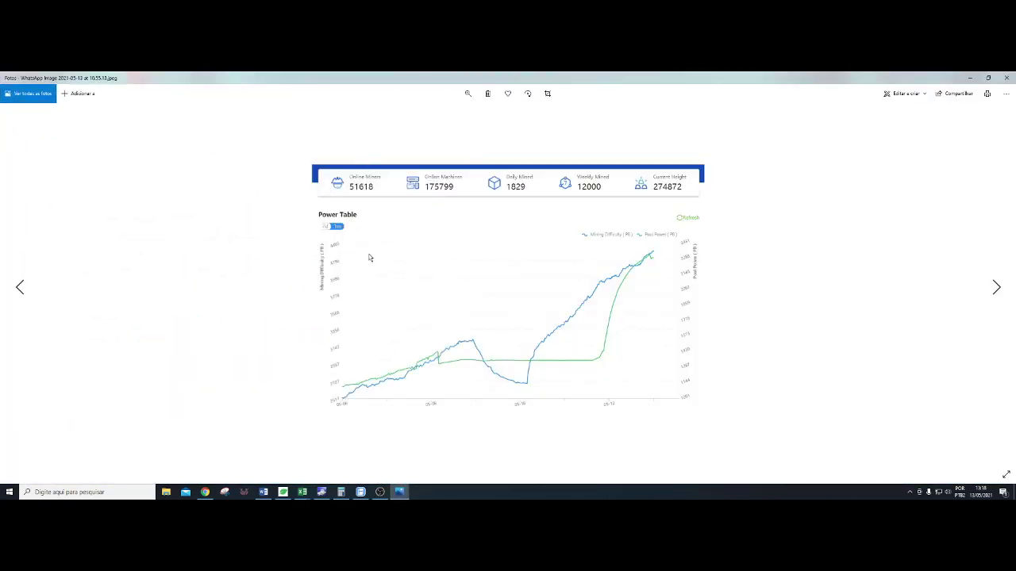
{"action": "scroll", "coordinate": [402, 325], "scroll_direction": "down", "scroll_amount": 1}
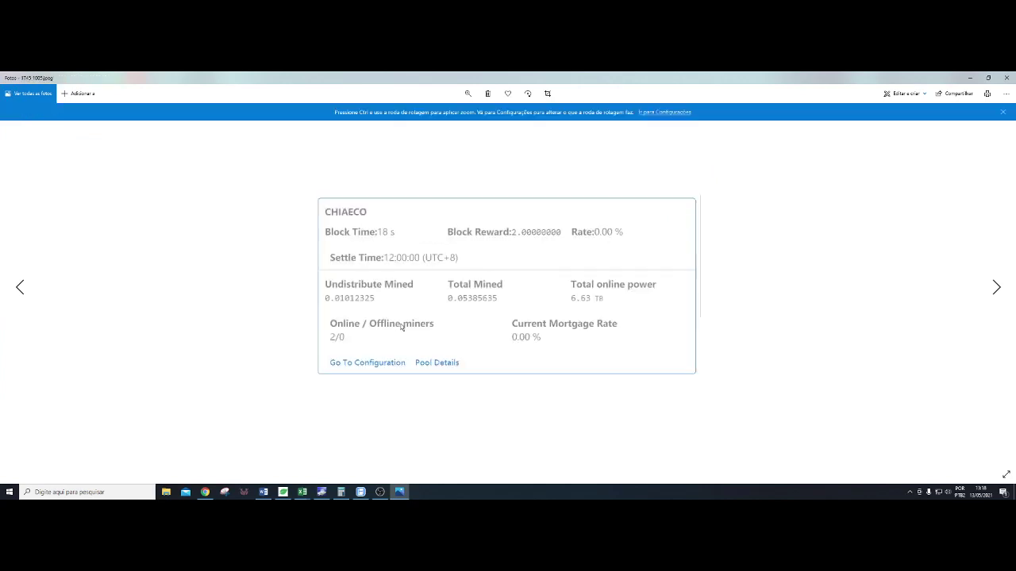
{"action": "scroll", "coordinate": [402, 326], "scroll_direction": "up", "scroll_amount": 1}
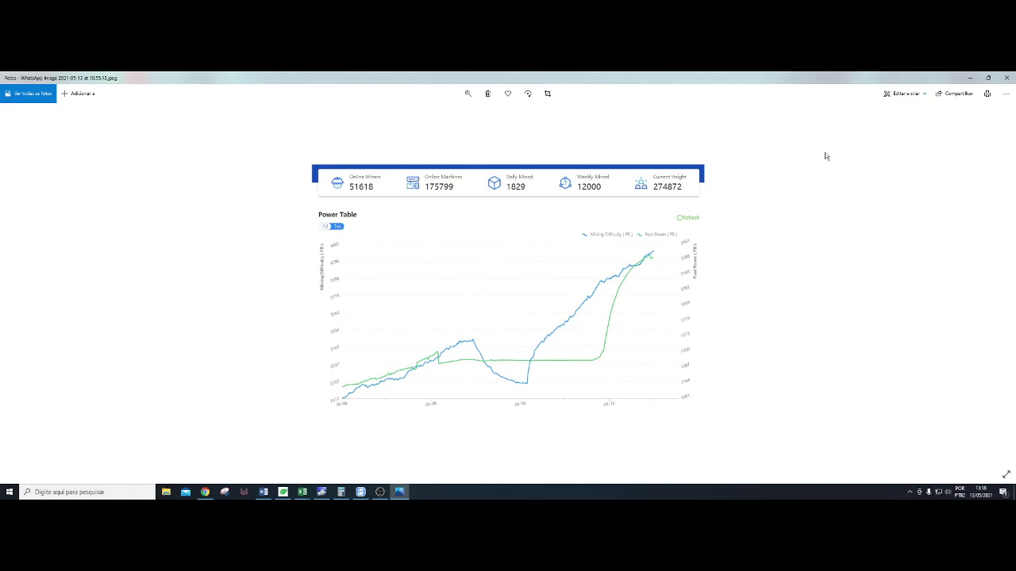
- Start drawing on the image and underline the date axis from 05-06 to 05-08 in light blue
{"action": "left_click", "coordinate": [923, 95]}
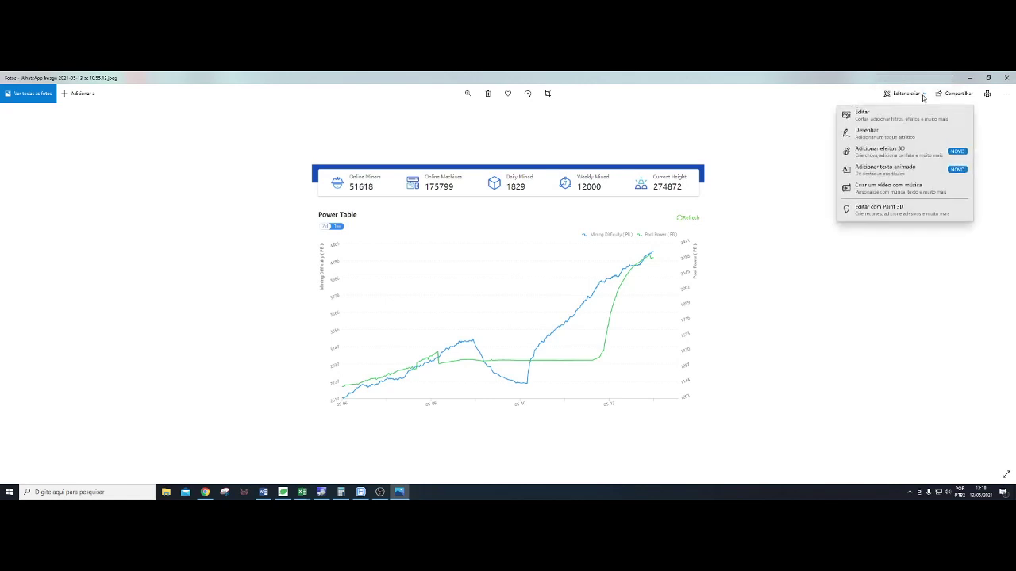
{"action": "left_click", "coordinate": [886, 139]}
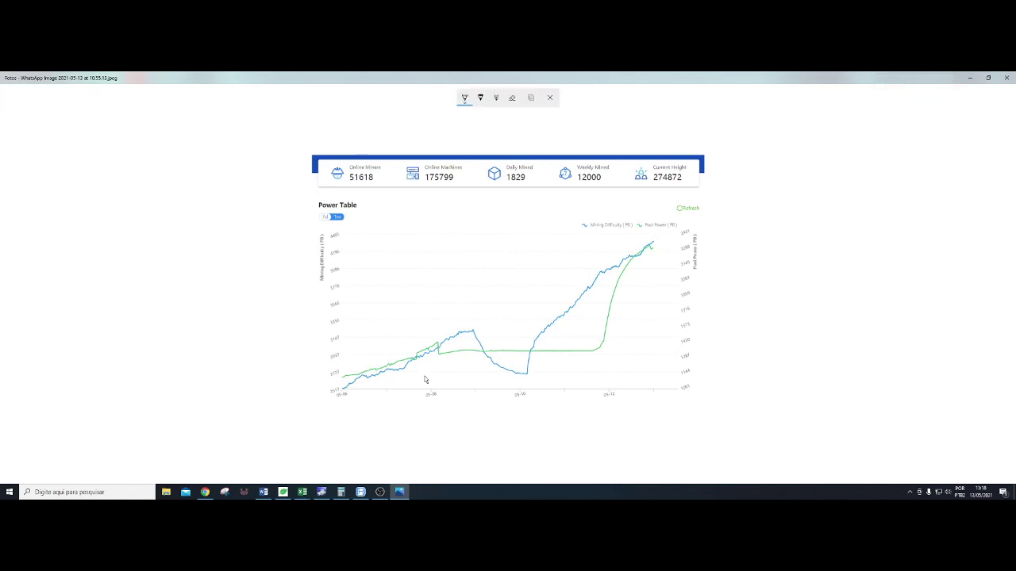
{"action": "left_click_drag", "start_coordinate": [344, 397], "coordinate": [436, 401]}
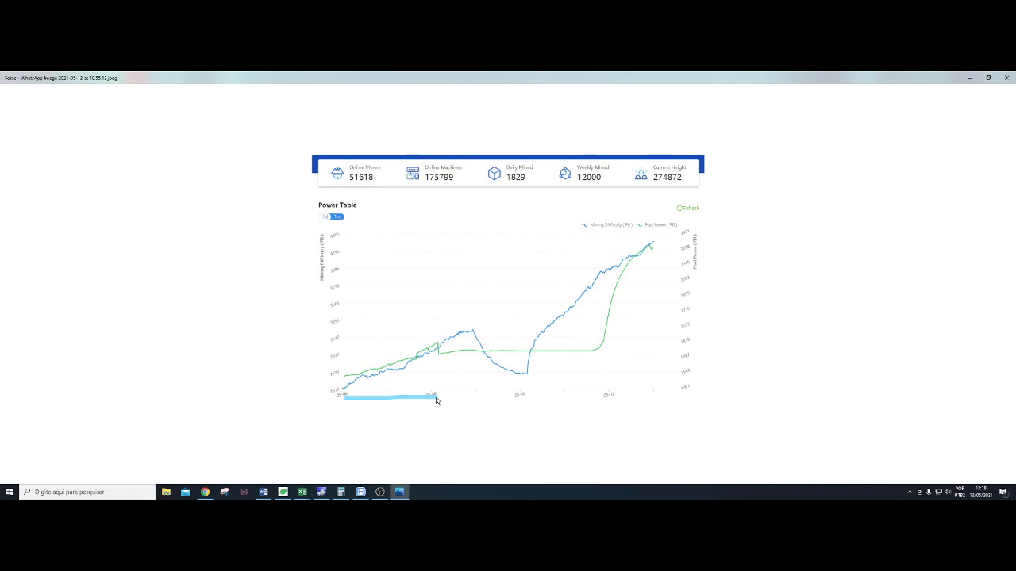
{"action": "left_click_drag", "start_coordinate": [436, 401], "coordinate": [436, 401]}
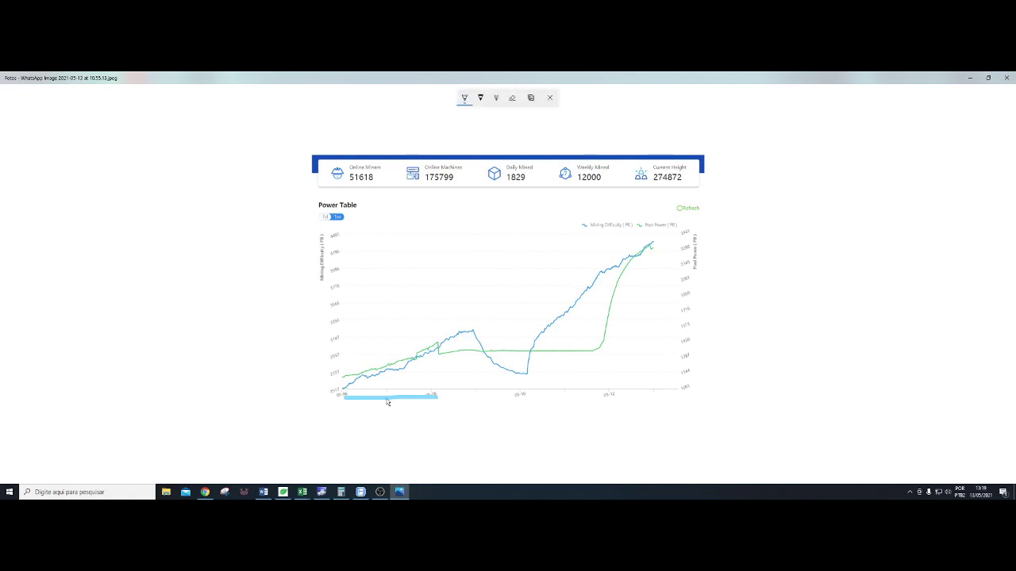
- Switch the drawing tool to the pencil and show its colour choices
{"action": "left_click", "coordinate": [496, 100]}
{"action": "left_click", "coordinate": [480, 98]}
{"action": "left_click", "coordinate": [480, 99]}
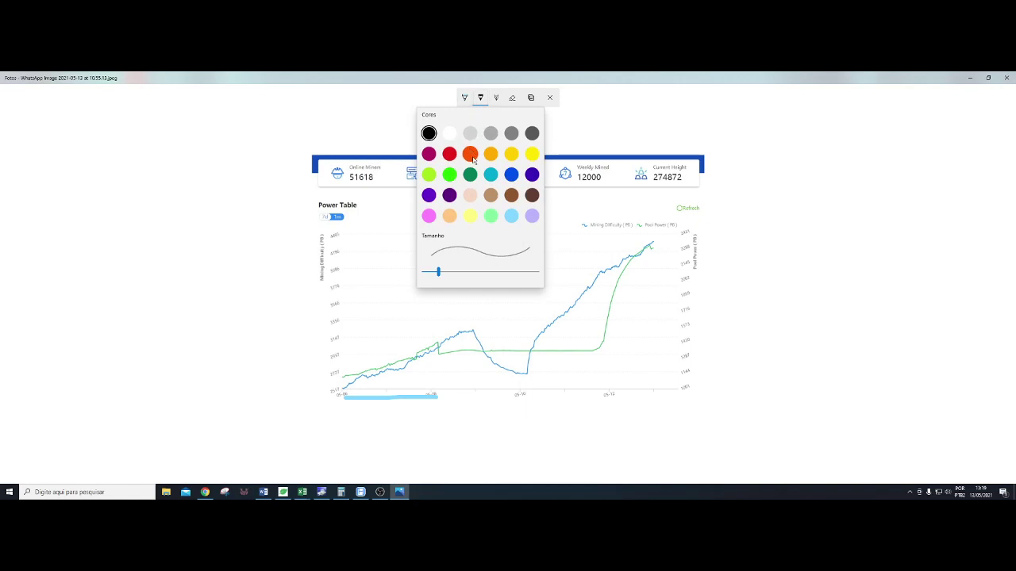
- Try bright green and dark indigo as the pencil colour
{"action": "left_click", "coordinate": [449, 174]}
{"action": "left_click", "coordinate": [402, 252]}
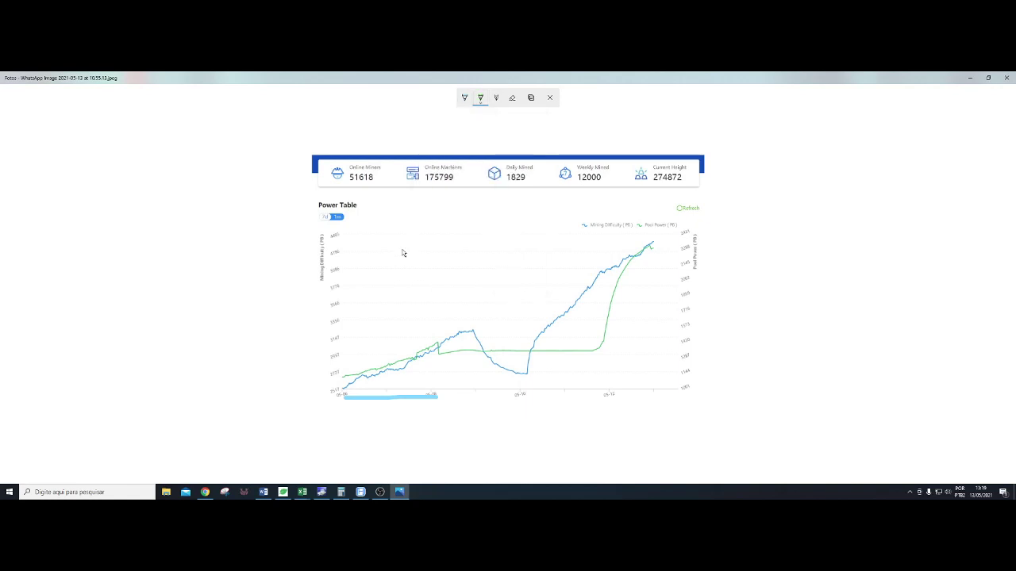
{"action": "left_click", "coordinate": [481, 98]}
{"action": "left_click", "coordinate": [532, 174]}
- Set the pencil to red and trace lines above the green curve and below the blue curve, starting at 05-06
{"action": "left_click", "coordinate": [480, 99]}
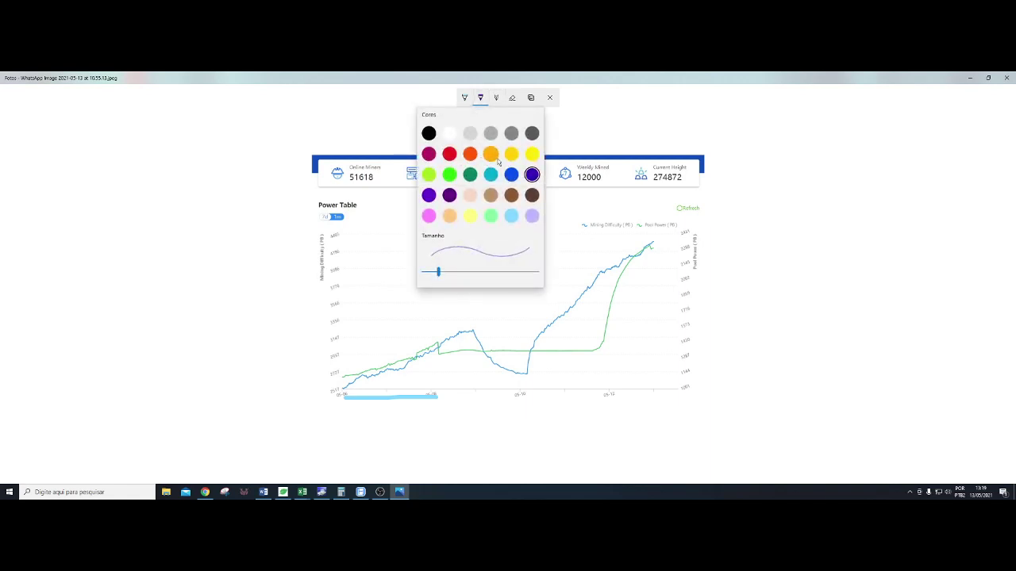
{"action": "left_click", "coordinate": [449, 154]}
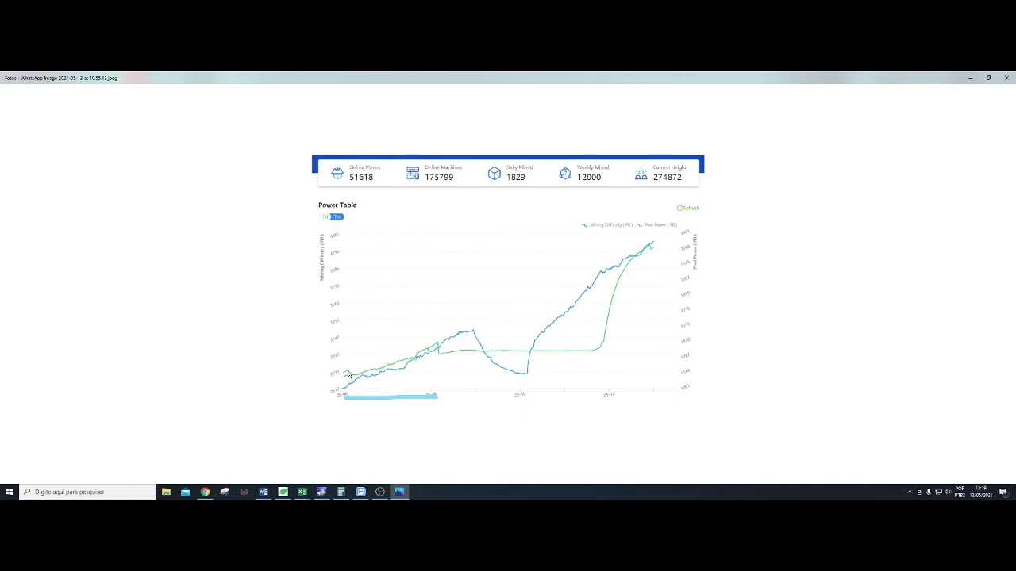
{"action": "left_click_drag", "start_coordinate": [348, 375], "coordinate": [435, 343]}
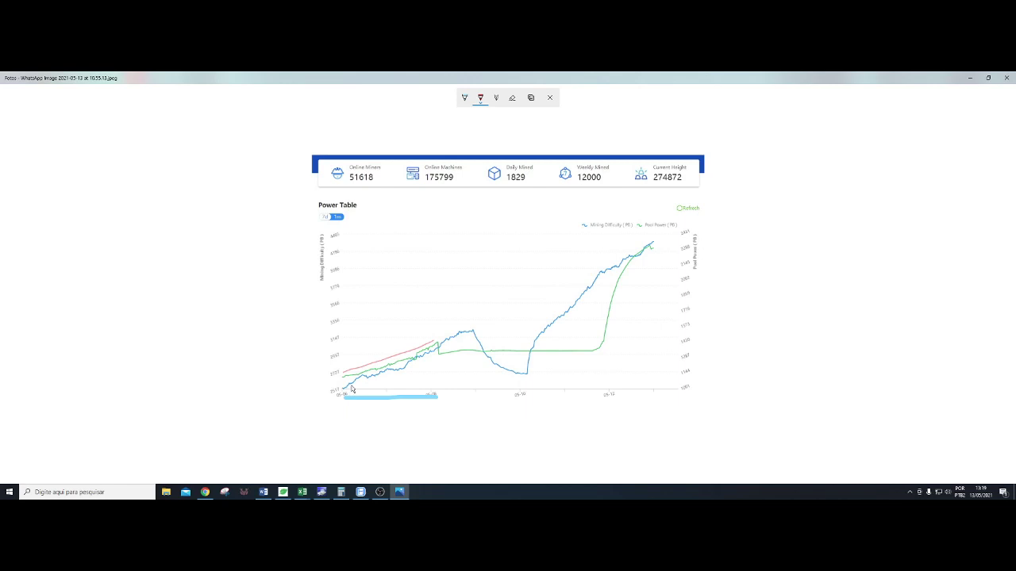
{"action": "left_click_drag", "start_coordinate": [350, 388], "coordinate": [374, 383]}
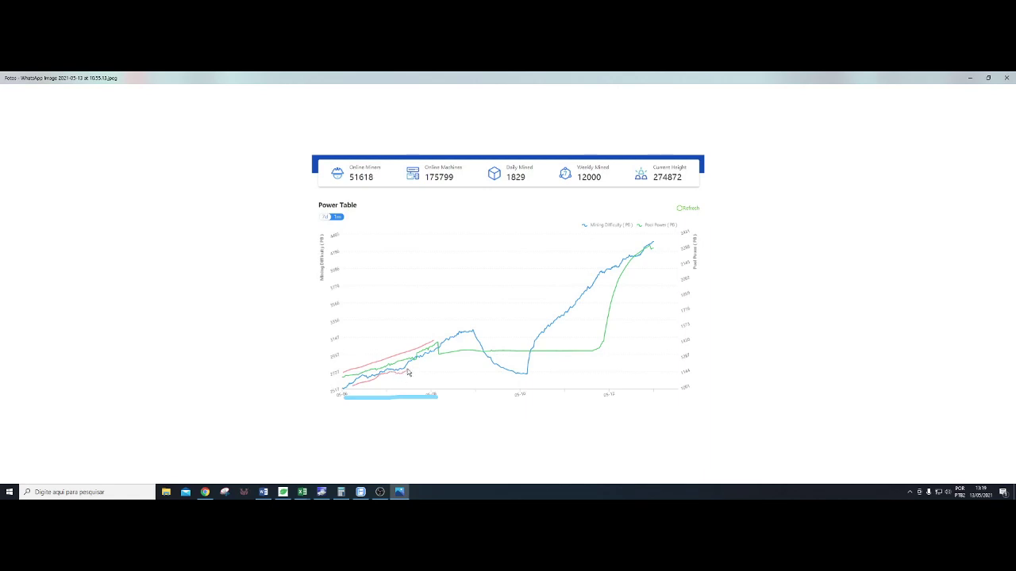
- Set the pencil to amber and trace a line just below the blue curve from 05-06 towards 05-08
{"action": "left_click", "coordinate": [480, 98]}
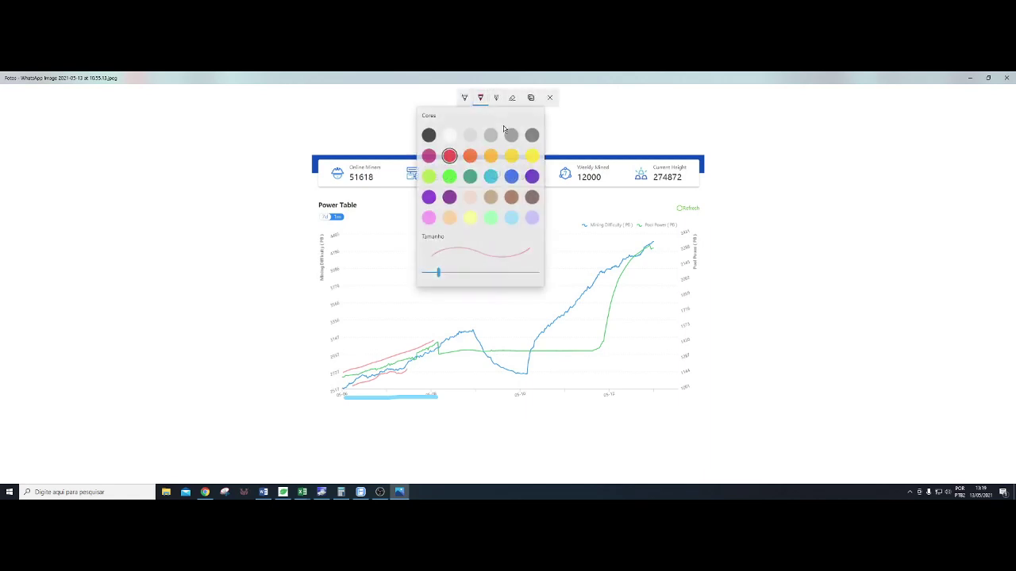
{"action": "left_click", "coordinate": [492, 158]}
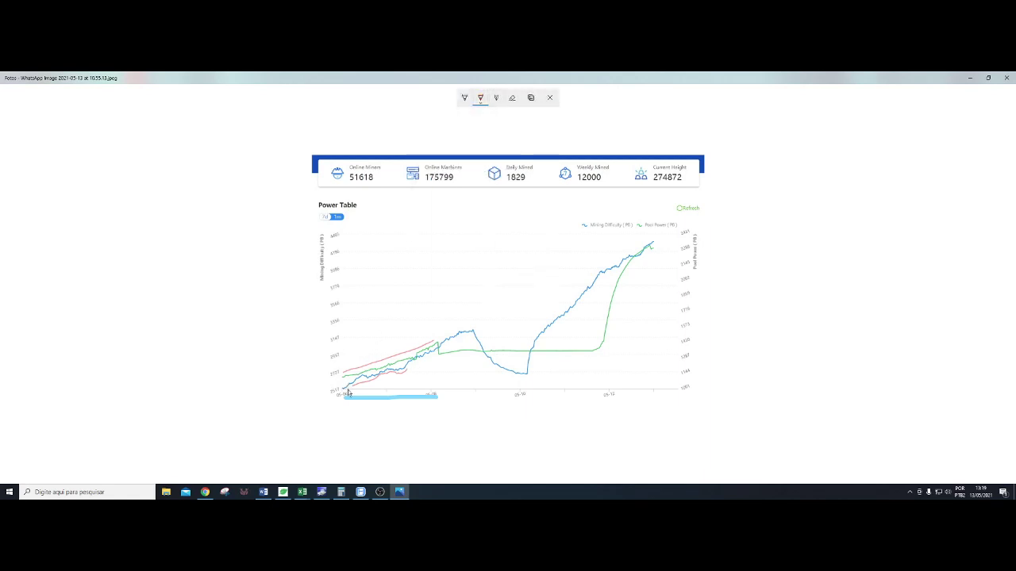
{"action": "left_click_drag", "start_coordinate": [354, 390], "coordinate": [398, 375]}
- Circle the point around 05-08 where the green pool power curve drops, using the light blue pen
{"action": "mouse_move", "coordinate": [482, 106]}
{"action": "left_click", "coordinate": [464, 99]}
{"action": "mouse_move", "coordinate": [426, 339]}
{"action": "left_mouse_down"}
{"action": "mouse_move", "coordinate": [444, 361]}
{"action": "mouse_move", "coordinate": [441, 337]}
{"action": "mouse_move", "coordinate": [431, 342]}
{"action": "mouse_move", "coordinate": [442, 339]}
{"action": "left_mouse_up"}
- Trace a red pencil line below the green curve from 05-08 to its end, and circle its sharp rise near 05-12 in light blue
{"action": "left_click", "coordinate": [480, 98]}
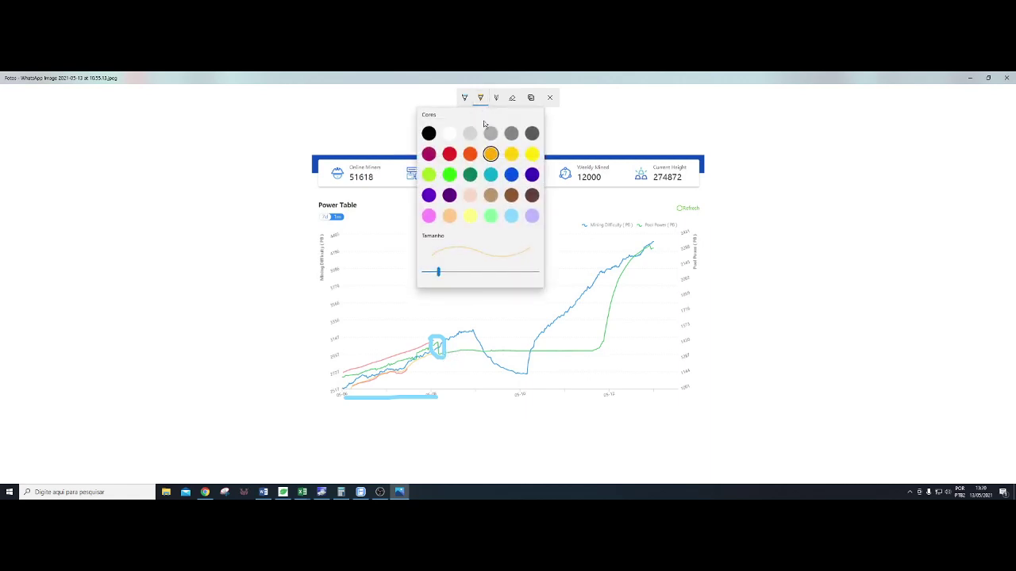
{"action": "left_click", "coordinate": [450, 156]}
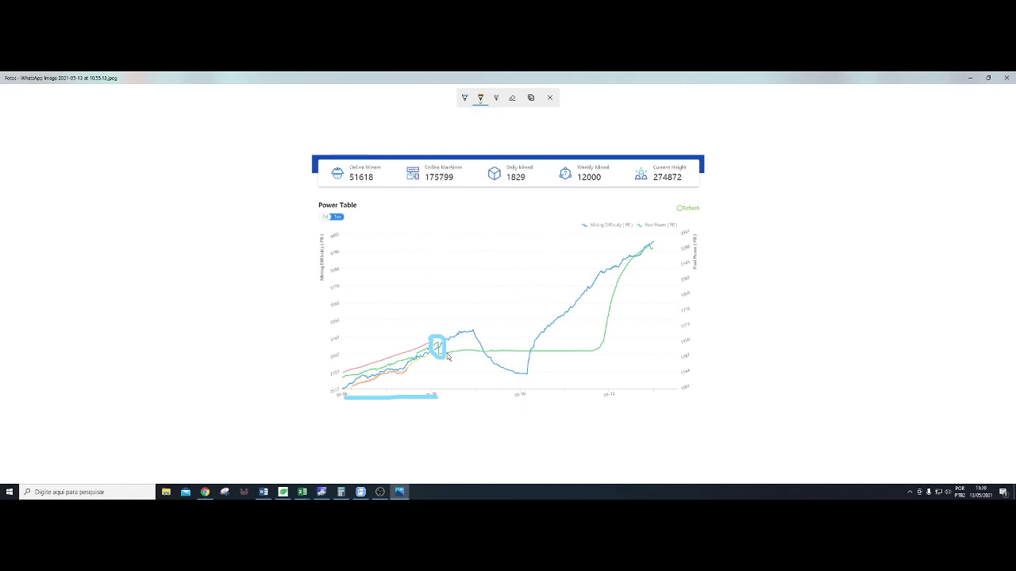
{"action": "mouse_move", "coordinate": [461, 359]}
{"action": "left_mouse_down"}
{"action": "mouse_move", "coordinate": [612, 351]}
{"action": "mouse_move", "coordinate": [635, 276]}
{"action": "mouse_move", "coordinate": [653, 258]}
{"action": "left_mouse_up"}
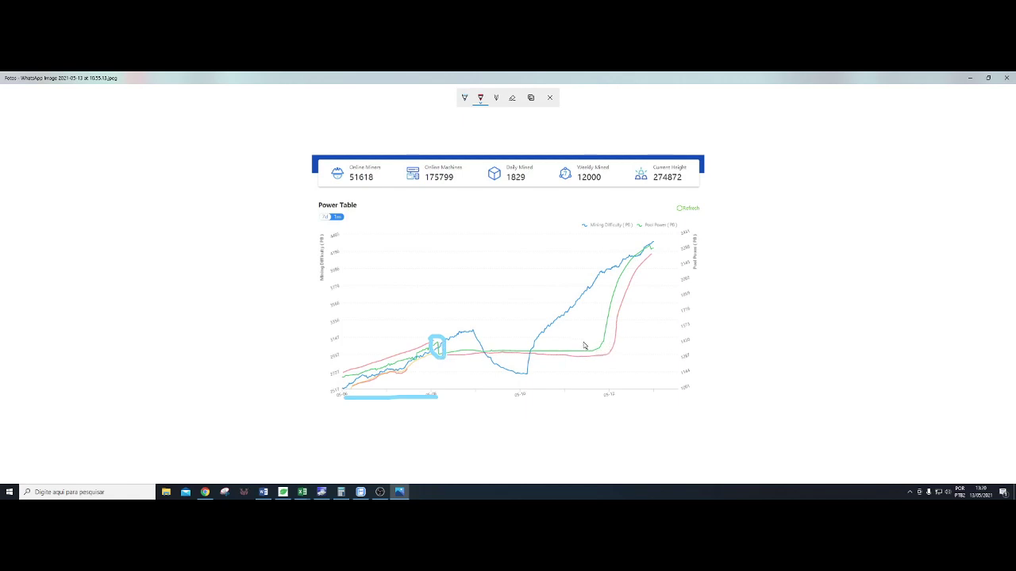
{"action": "left_click", "coordinate": [466, 98]}
{"action": "mouse_move", "coordinate": [601, 330]}
{"action": "left_mouse_down"}
{"action": "mouse_move", "coordinate": [589, 353]}
{"action": "mouse_move", "coordinate": [611, 339]}
{"action": "mouse_move", "coordinate": [597, 330]}
{"action": "left_mouse_up"}
- Change the pencil to pink, then underline the blue curve's low point near 05-10 and circle the whole dip
{"action": "left_click", "coordinate": [481, 99]}
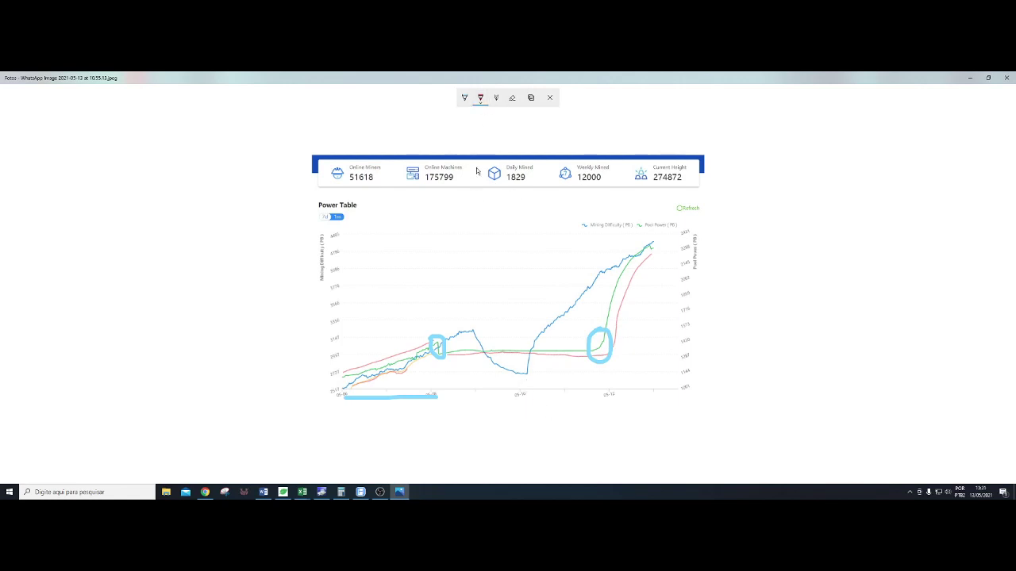
{"action": "left_click", "coordinate": [481, 101]}
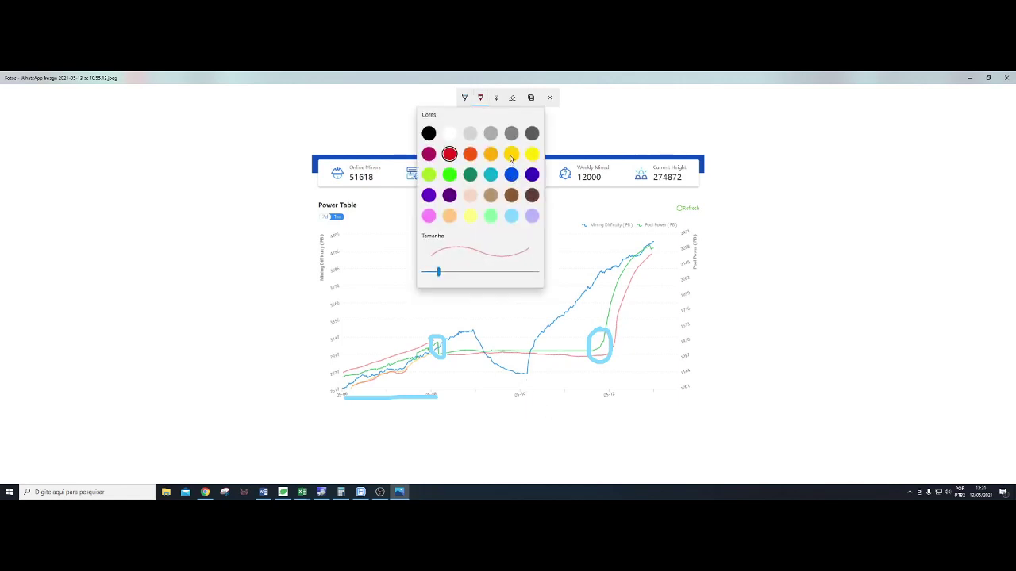
{"action": "left_click", "coordinate": [462, 316]}
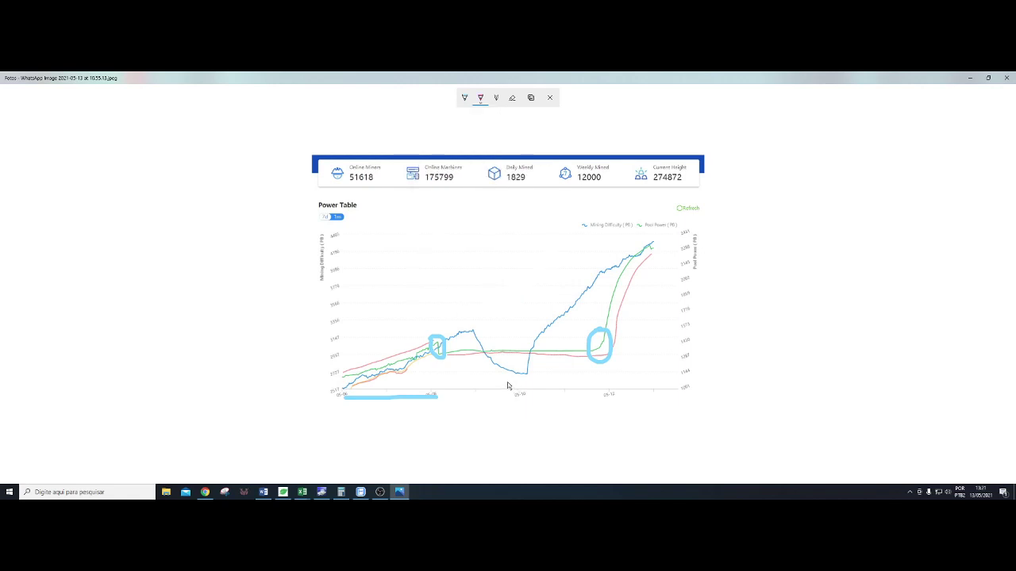
{"action": "mouse_move", "coordinate": [503, 380]}
{"action": "left_mouse_down"}
{"action": "mouse_move", "coordinate": [531, 385]}
{"action": "mouse_move", "coordinate": [499, 381]}
{"action": "left_mouse_up"}
{"action": "mouse_move", "coordinate": [468, 314]}
{"action": "left_mouse_down"}
{"action": "mouse_move", "coordinate": [476, 378]}
{"action": "mouse_move", "coordinate": [541, 383]}
{"action": "mouse_move", "coordinate": [559, 349]}
{"action": "left_mouse_up"}
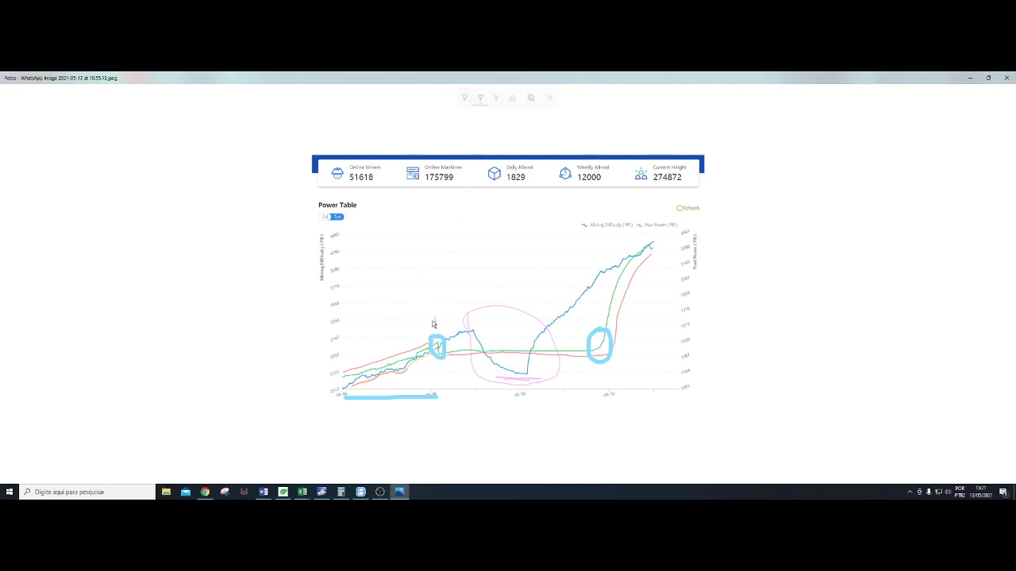
- Draw a pink arrow above the light blue circle at 05-08 and mark the upper end of the curves
{"action": "left_click_drag", "start_coordinate": [435, 317], "coordinate": [433, 325]}
{"action": "left_click_drag", "start_coordinate": [656, 247], "coordinate": [654, 246]}
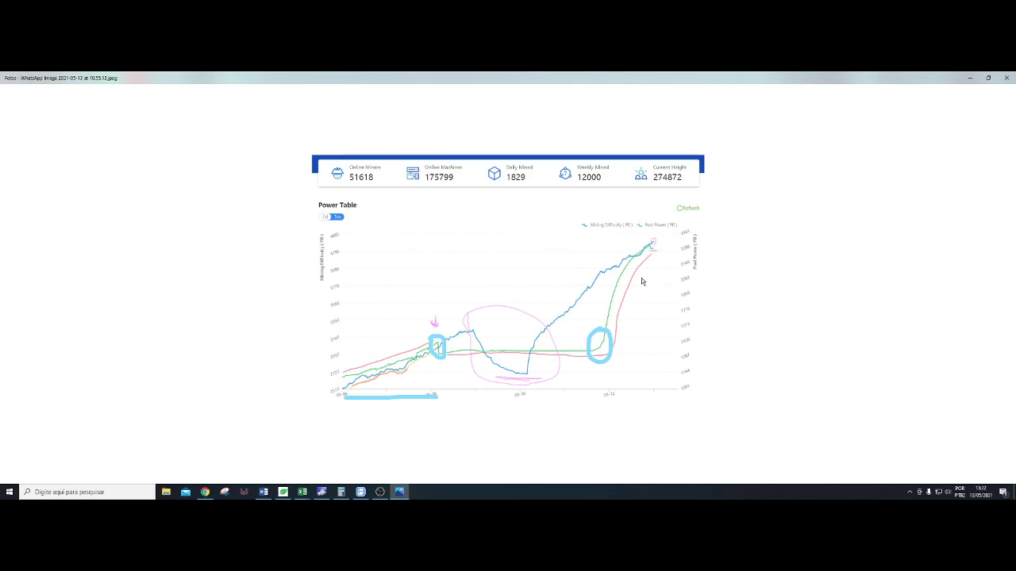
- Close the annotated chart image and switch to the Excel calculator workbook with the Chia earnings
{"action": "left_click", "coordinate": [1006, 78]}
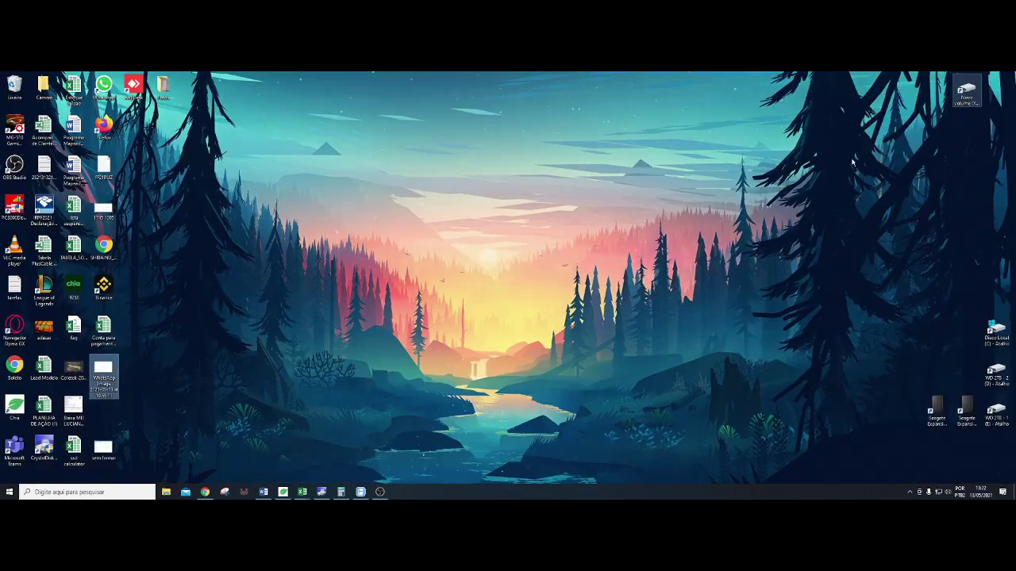
{"action": "left_click", "coordinate": [302, 492]}
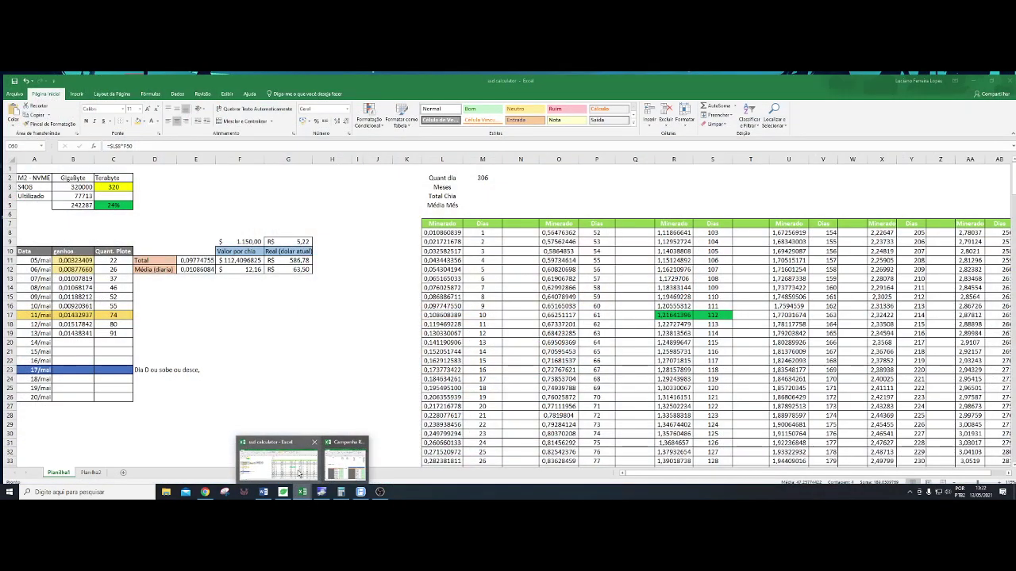
{"action": "left_click", "coordinate": [278, 464]}
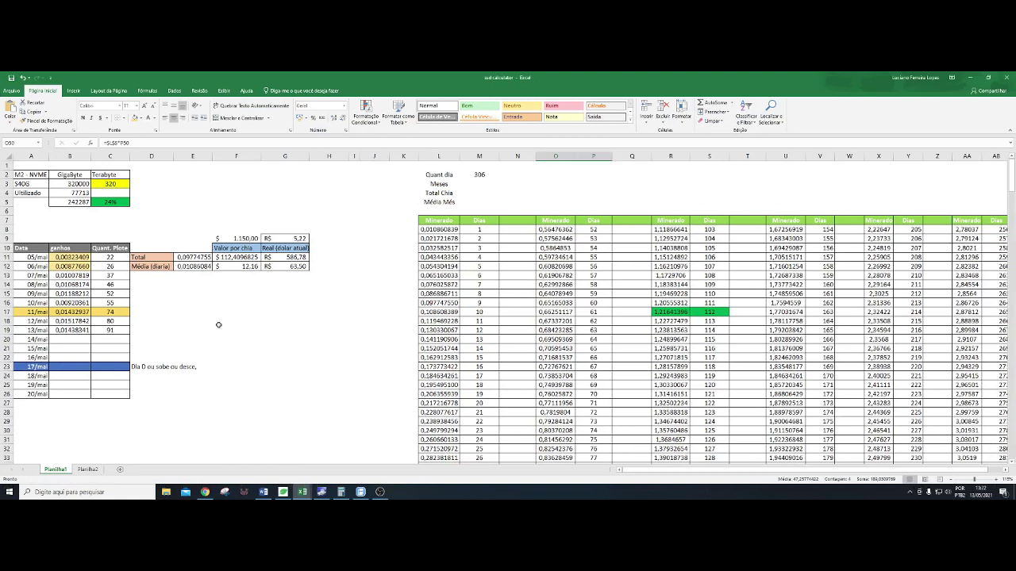
- Examine the earnings and plot counts from 11/mai to 13/mai and the daily average
{"action": "left_click", "coordinate": [74, 313]}
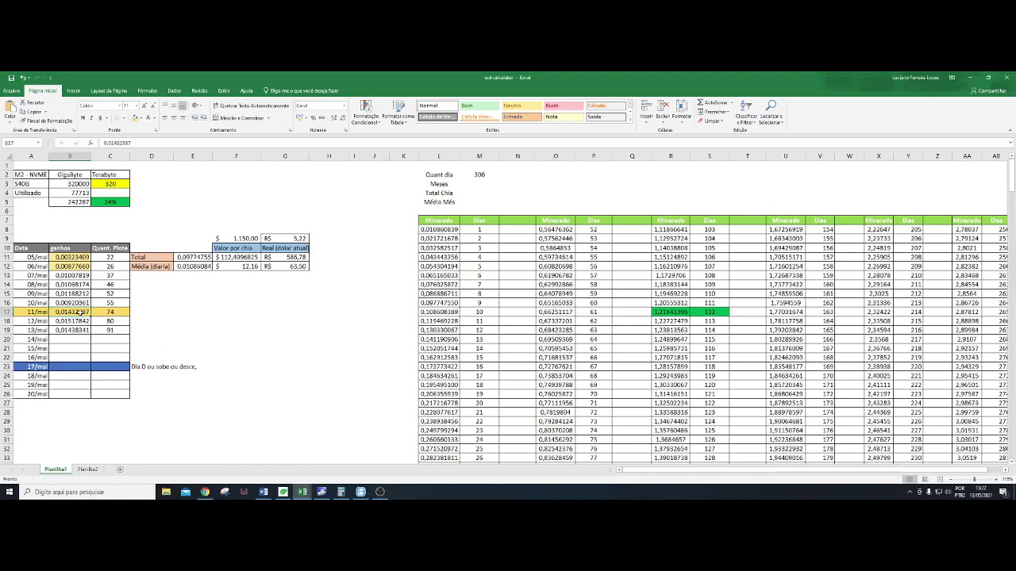
{"action": "left_click_drag", "start_coordinate": [79, 314], "coordinate": [107, 330]}
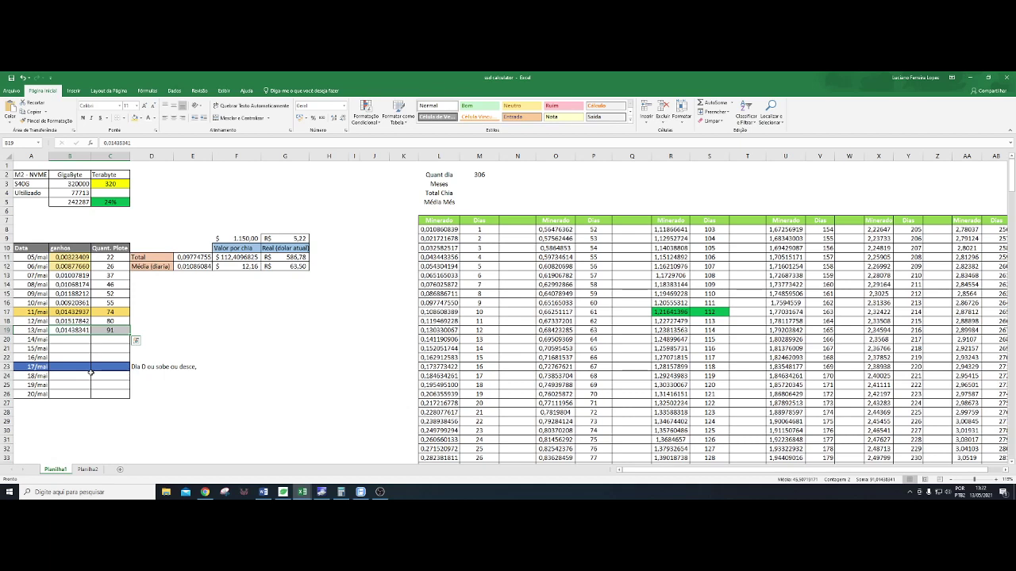
{"action": "left_click", "coordinate": [75, 330]}
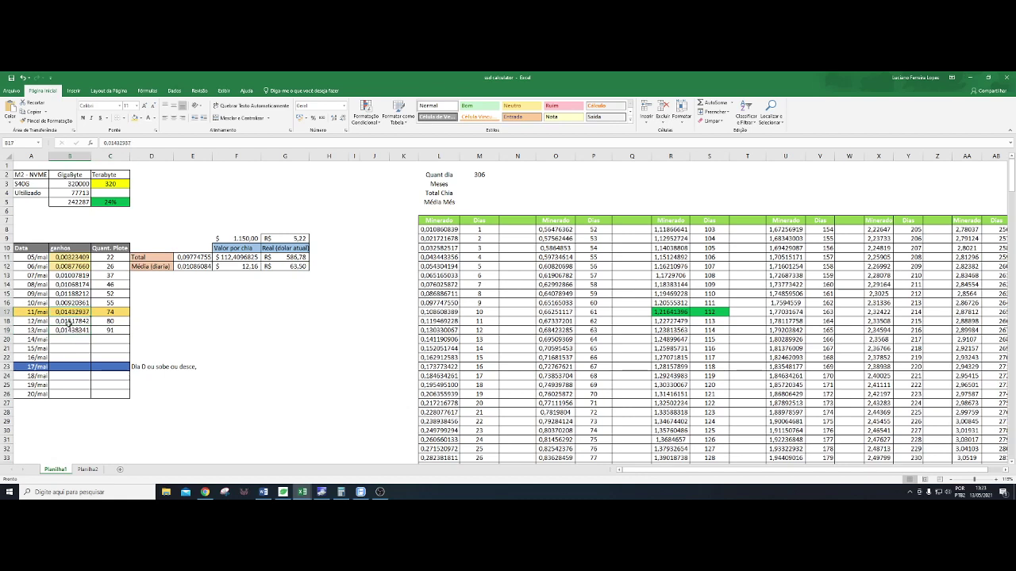
{"action": "left_click", "coordinate": [69, 339]}
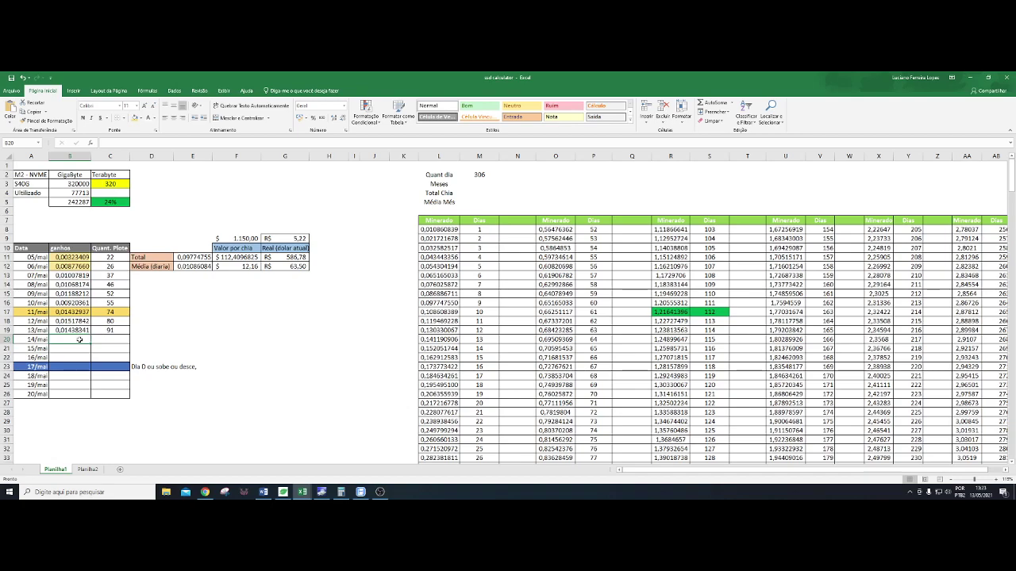
{"action": "left_click", "coordinate": [183, 268]}
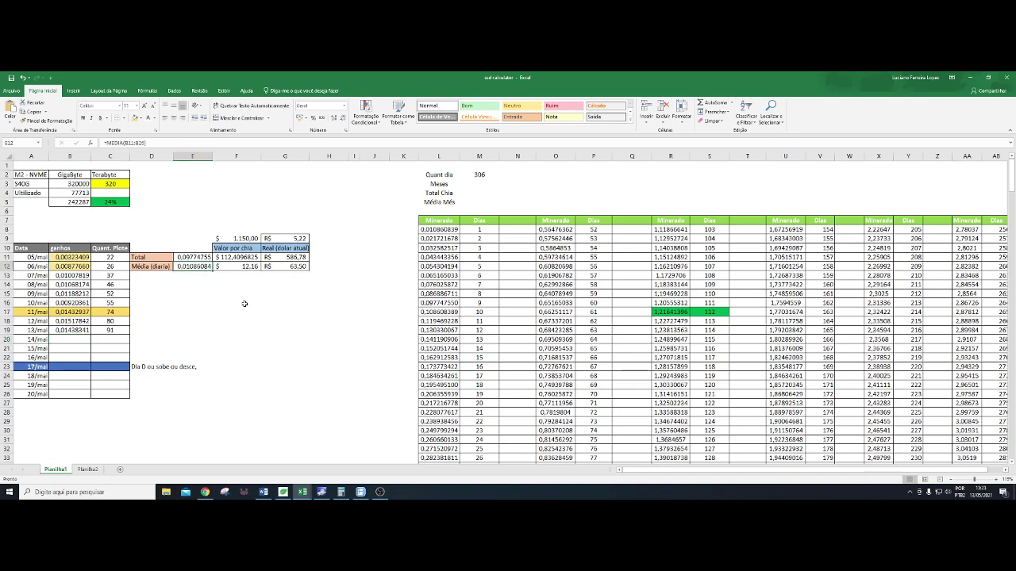
- Fill the projection cells for days 93 and 94 (O49:P50) with the amber highlight colour
{"action": "scroll", "coordinate": [396, 311], "scroll_direction": "down", "scroll_amount": 9}
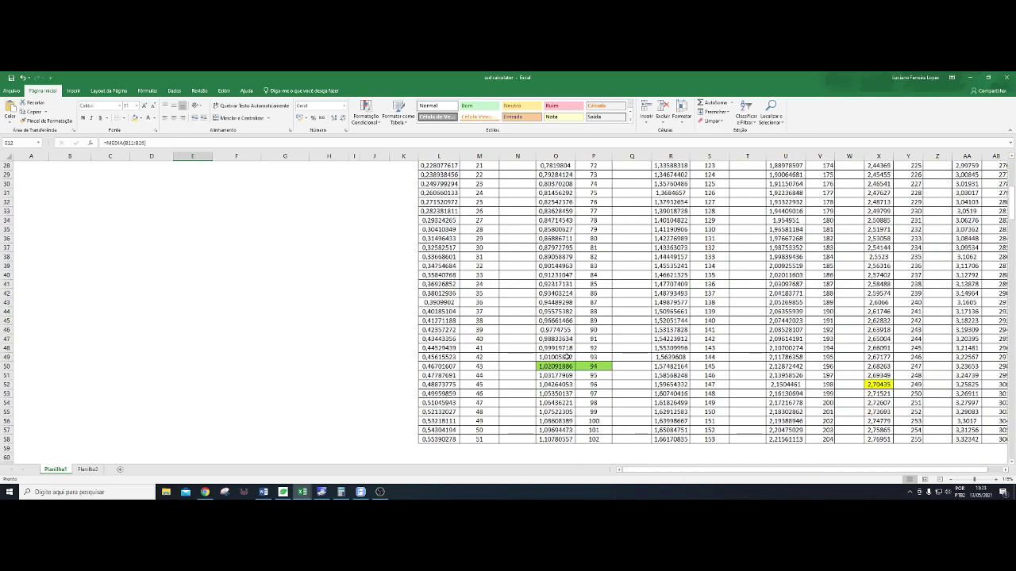
{"action": "left_click", "coordinate": [560, 358]}
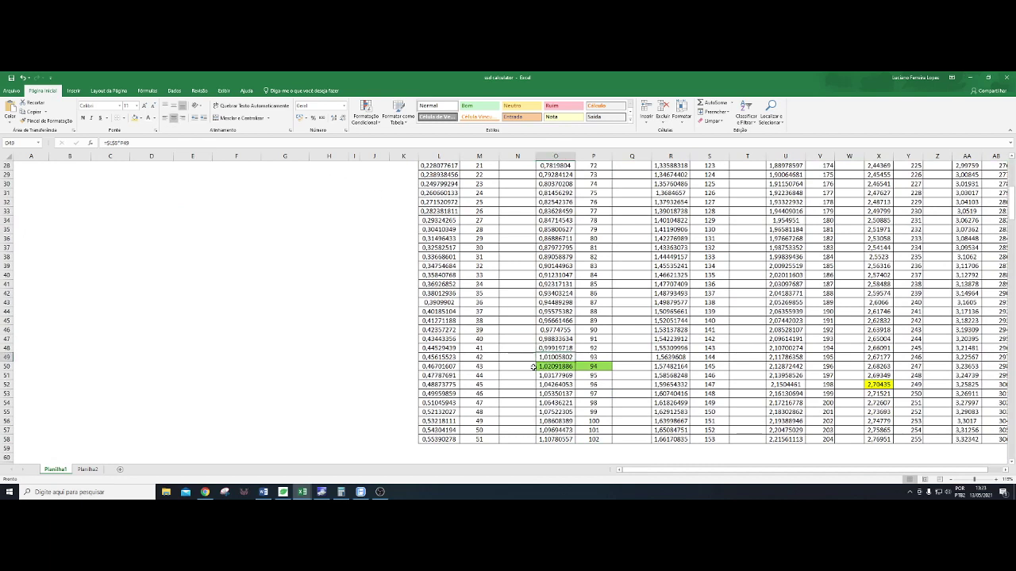
{"action": "left_click_drag", "start_coordinate": [546, 359], "coordinate": [599, 367]}
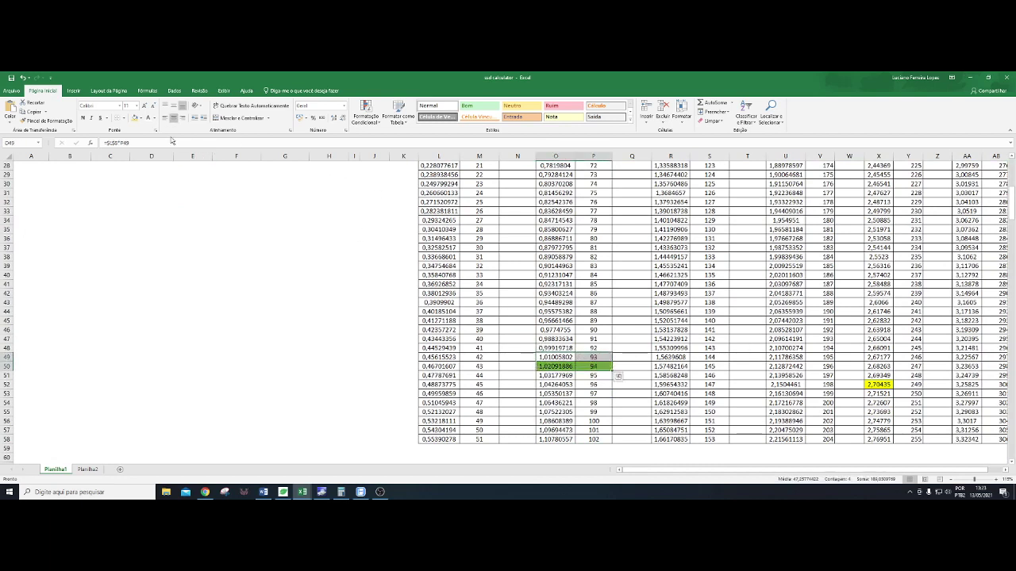
{"action": "left_click", "coordinate": [135, 117]}
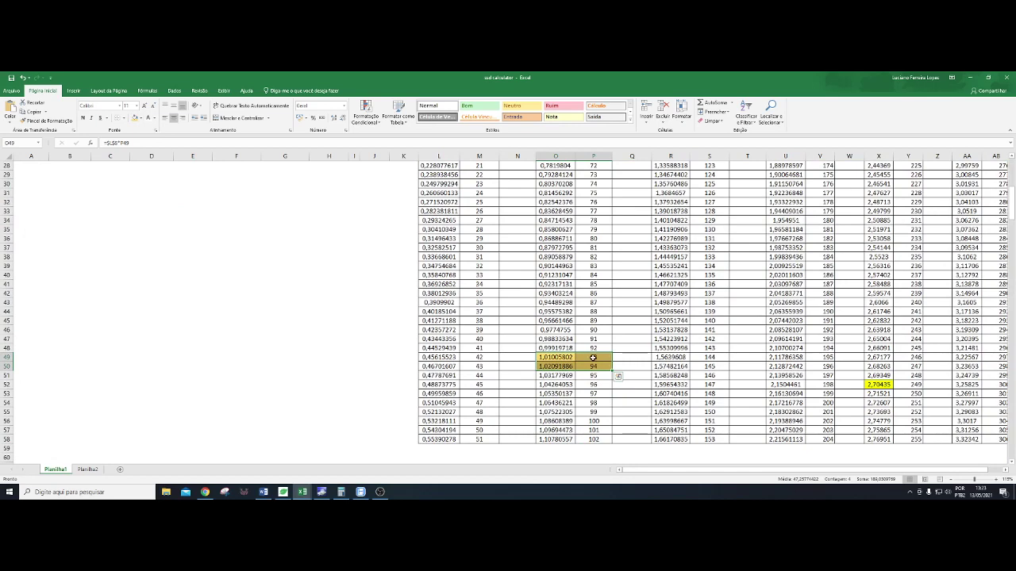
{"action": "scroll", "coordinate": [583, 361], "scroll_direction": "up", "scroll_amount": 7}
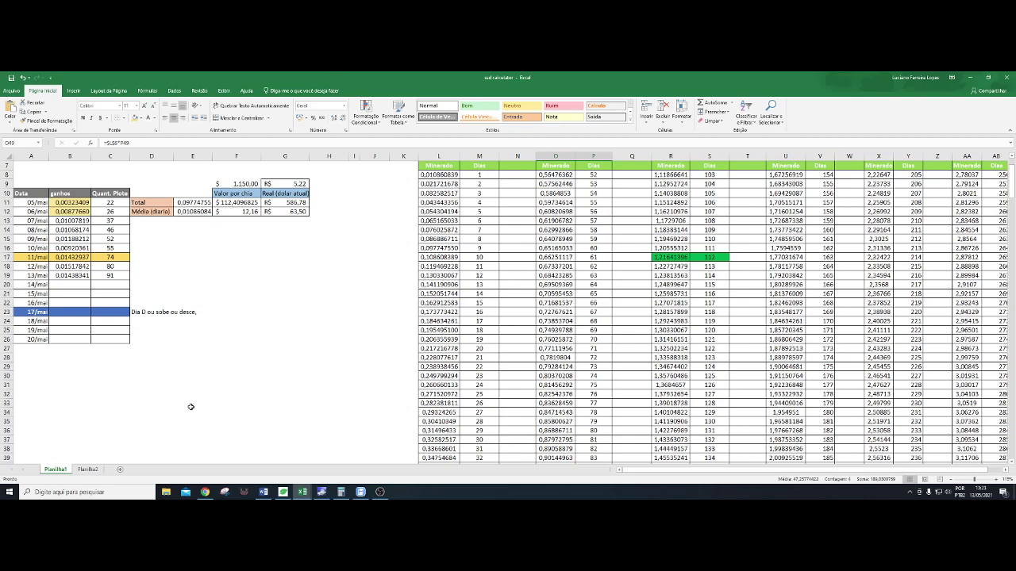
- Check the MiningPoolStats pool list and the HPOOL contribution chart in Chrome, and return to the earnings spreadsheet
{"action": "left_click", "coordinate": [204, 492]}
{"action": "left_click", "coordinate": [150, 83]}
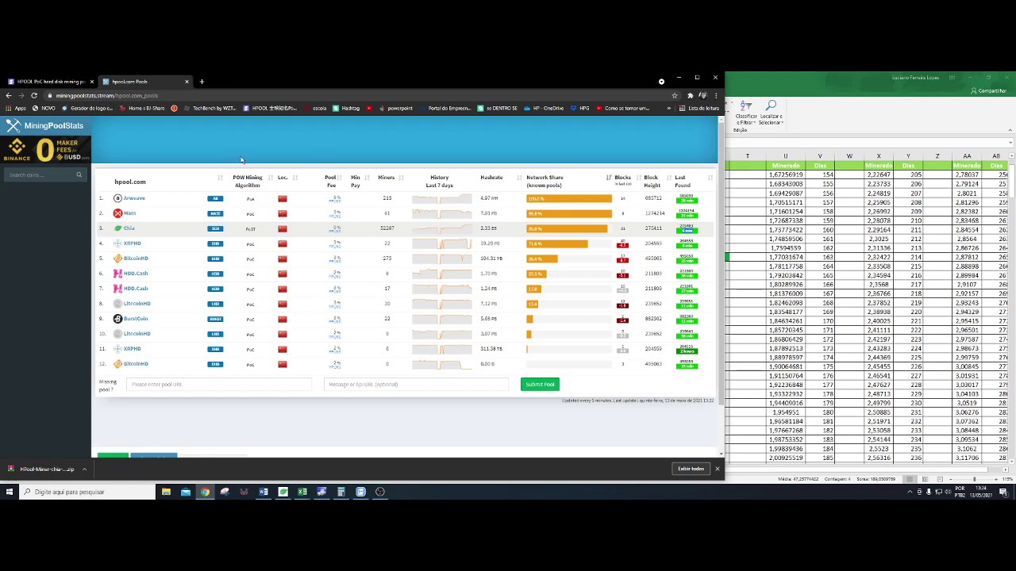
{"action": "left_click", "coordinate": [56, 82]}
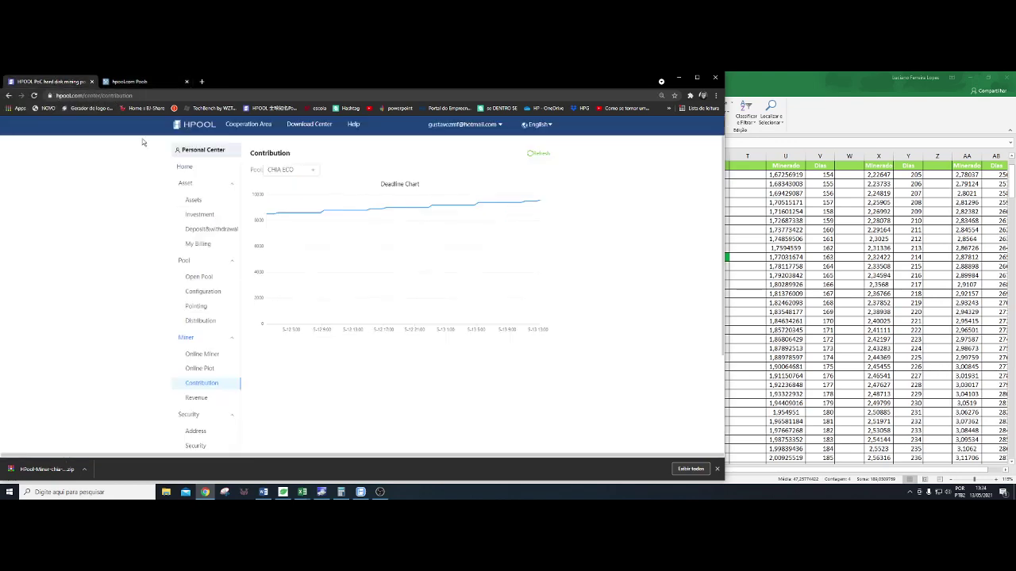
{"action": "mouse_move", "coordinate": [302, 495]}
{"action": "left_click", "coordinate": [304, 464]}
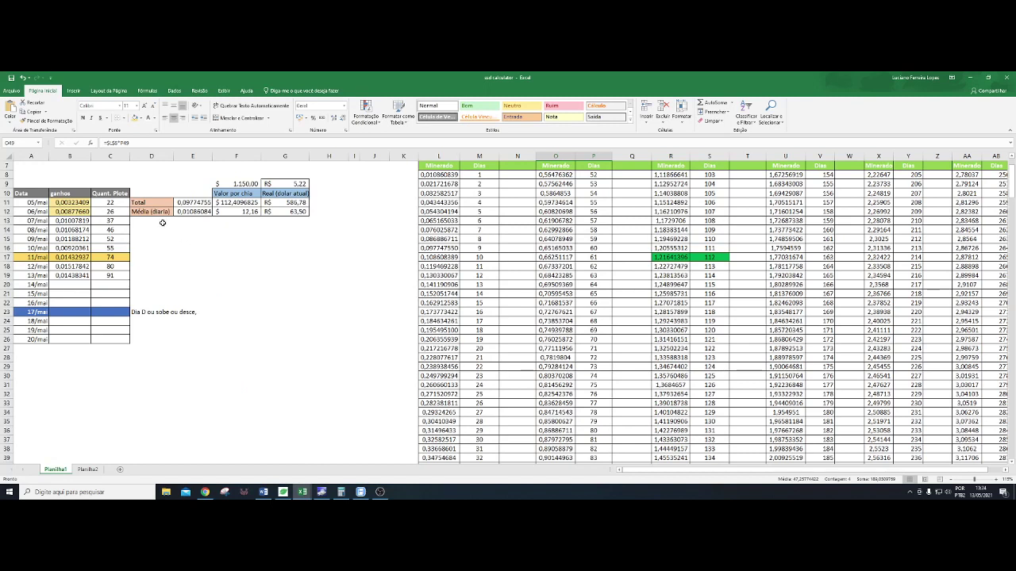
- Review the daily earnings from 05/mai to 13/mai, the latest plot counts and the daily average with its dollar and real values
{"action": "left_click_drag", "start_coordinate": [82, 203], "coordinate": [73, 276]}
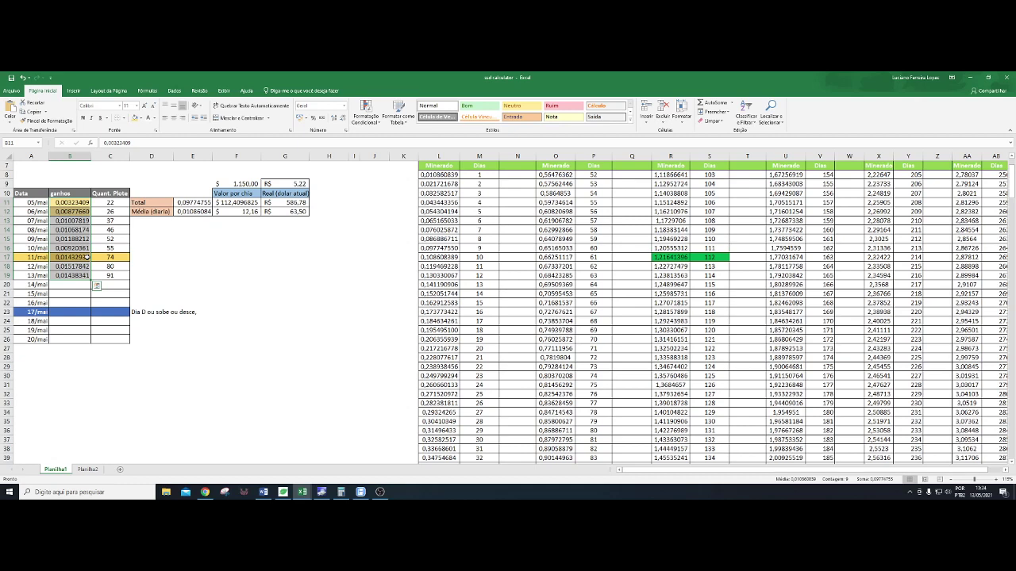
{"action": "scroll", "coordinate": [87, 257], "scroll_direction": "up", "scroll_amount": 2}
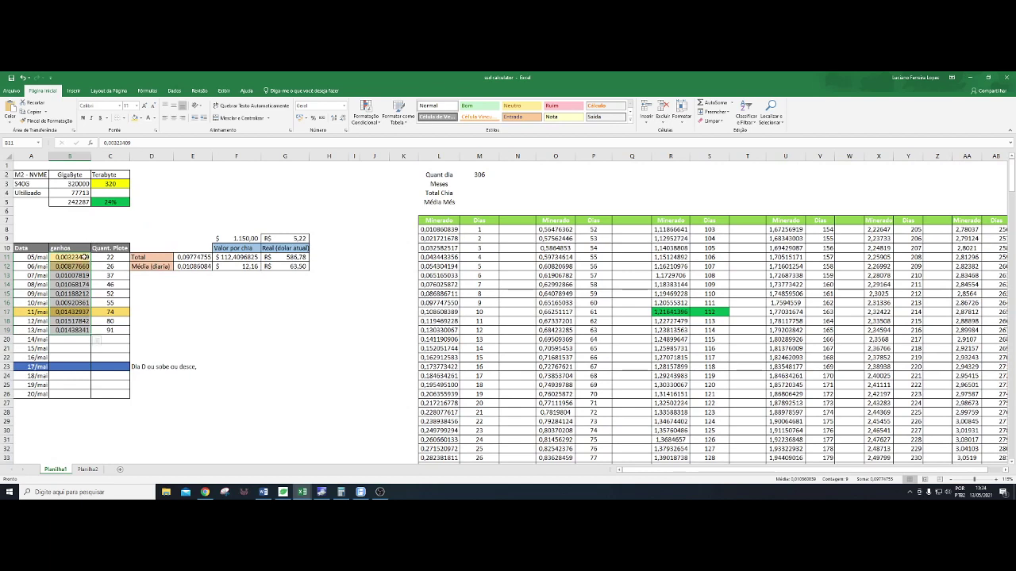
{"action": "left_click_drag", "start_coordinate": [88, 257], "coordinate": [84, 329]}
{"action": "left_click", "coordinate": [123, 332]}
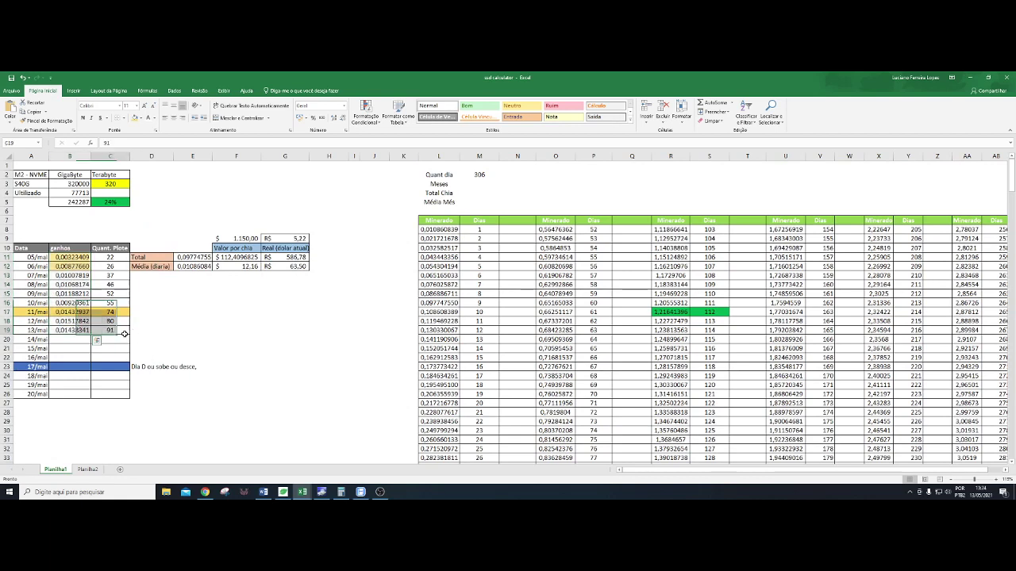
{"action": "left_click", "coordinate": [70, 341]}
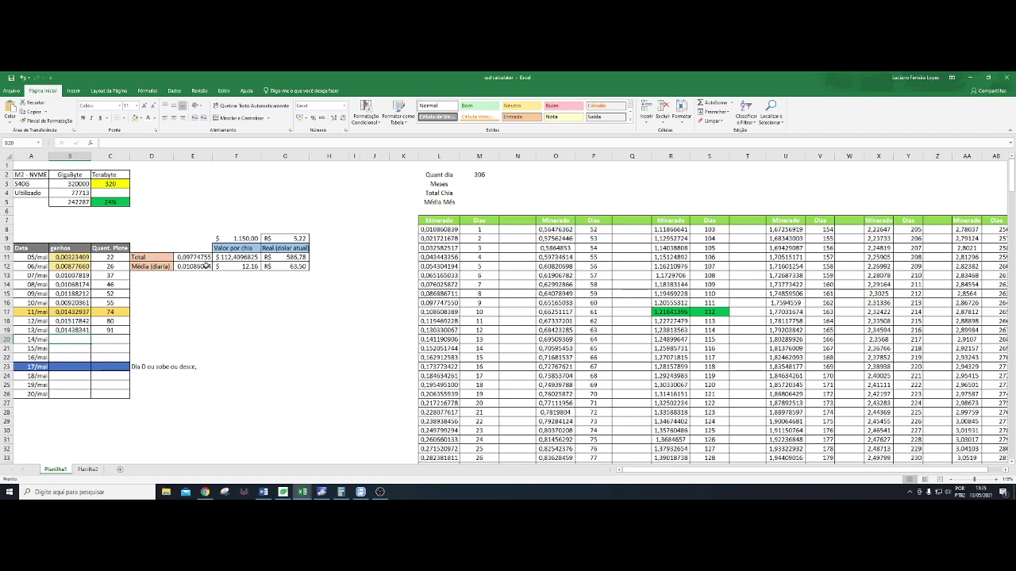
{"action": "left_click_drag", "start_coordinate": [194, 267], "coordinate": [290, 268]}
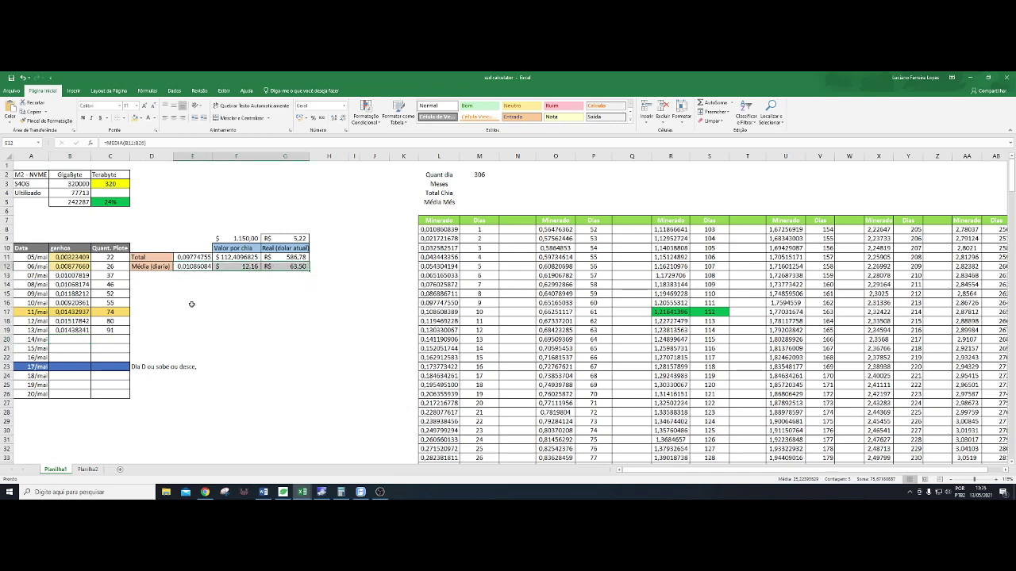
{"action": "left_click_drag", "start_coordinate": [184, 266], "coordinate": [290, 267]}
- Copy the 05/mai earnings value into cell B9 above the earnings column
{"action": "left_click", "coordinate": [71, 258]}
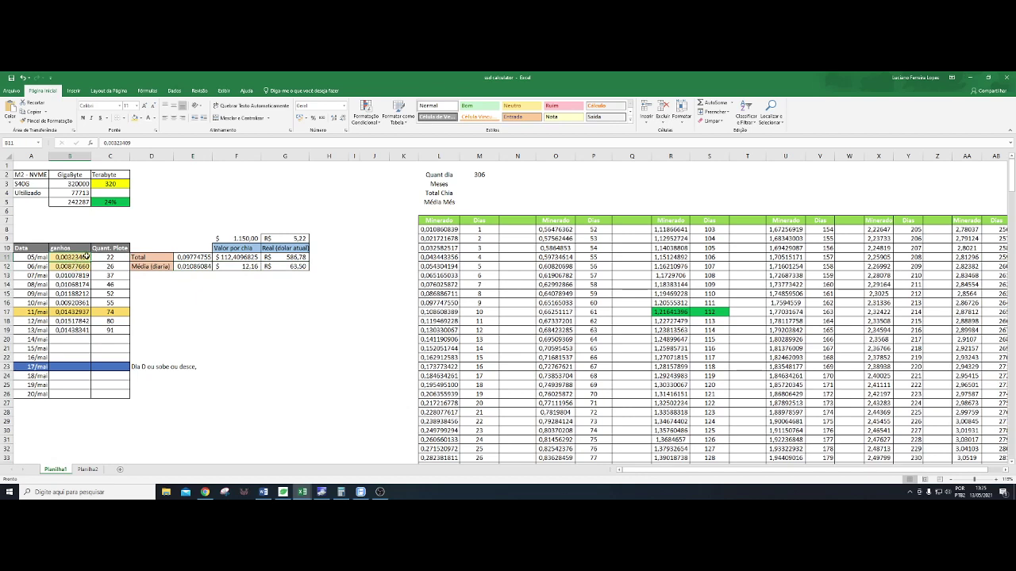
{"action": "left_click_drag", "start_coordinate": [68, 258], "coordinate": [71, 267]}
{"action": "left_click", "coordinate": [76, 261]}
{"action": "key", "text": "ctrl+c"}
{"action": "left_click", "coordinate": [74, 238]}
{"action": "key", "text": "ctrl+v"}
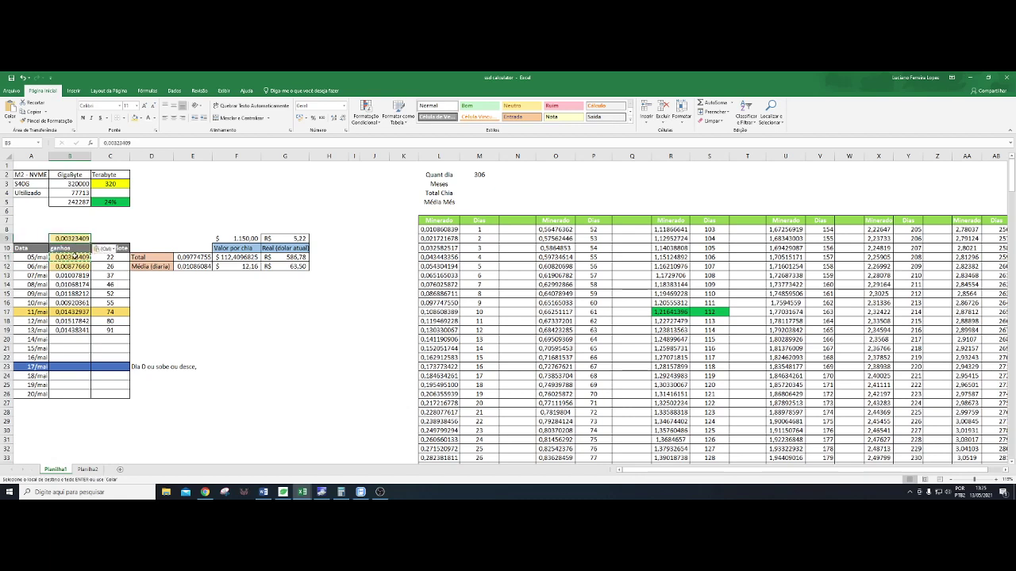
- Replace the 05/mai earnings in B11 with the formula =B12+B9
{"action": "left_click", "coordinate": [75, 257]}
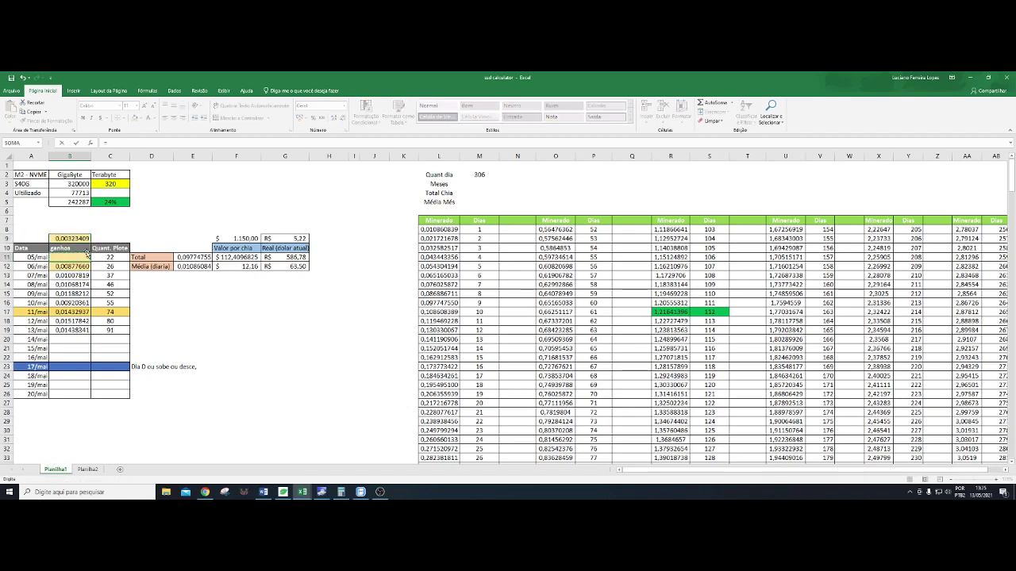
{"action": "key", "text": "Down"}
{"action": "key", "text": "Return"}
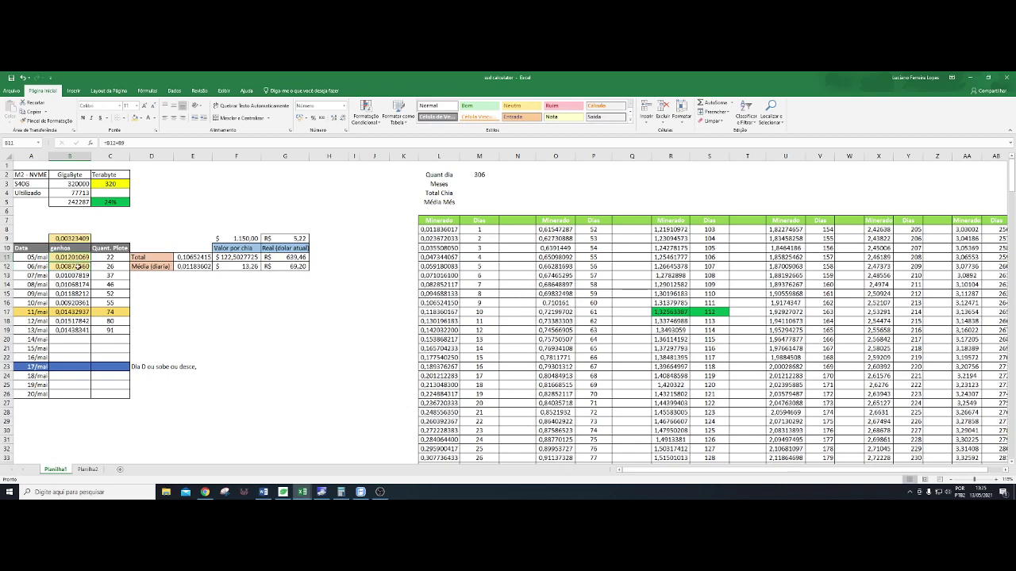
{"action": "key", "text": "Delete"}
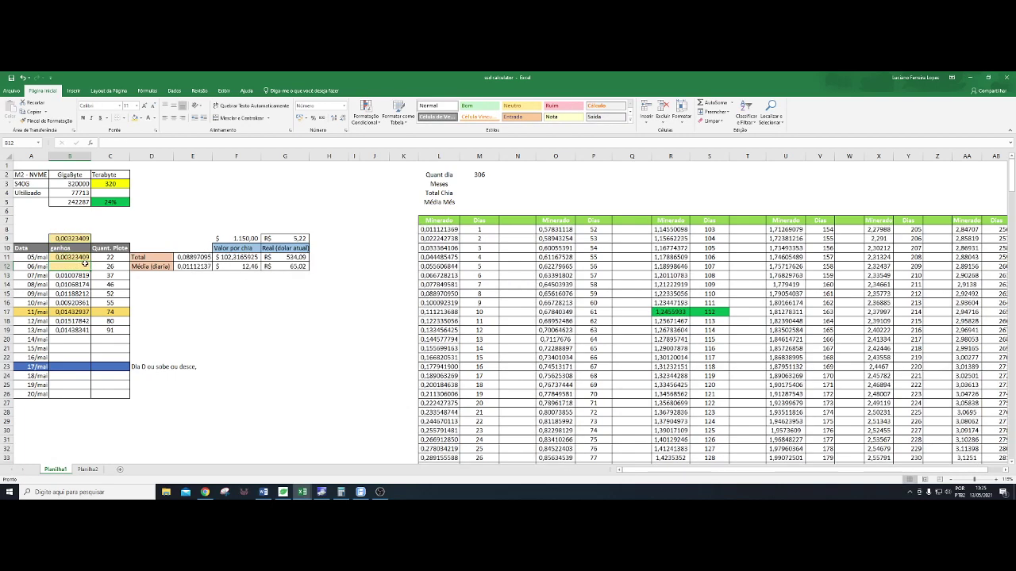
{"action": "left_click", "coordinate": [84, 256]}
{"action": "key", "text": "ctrl+z"}
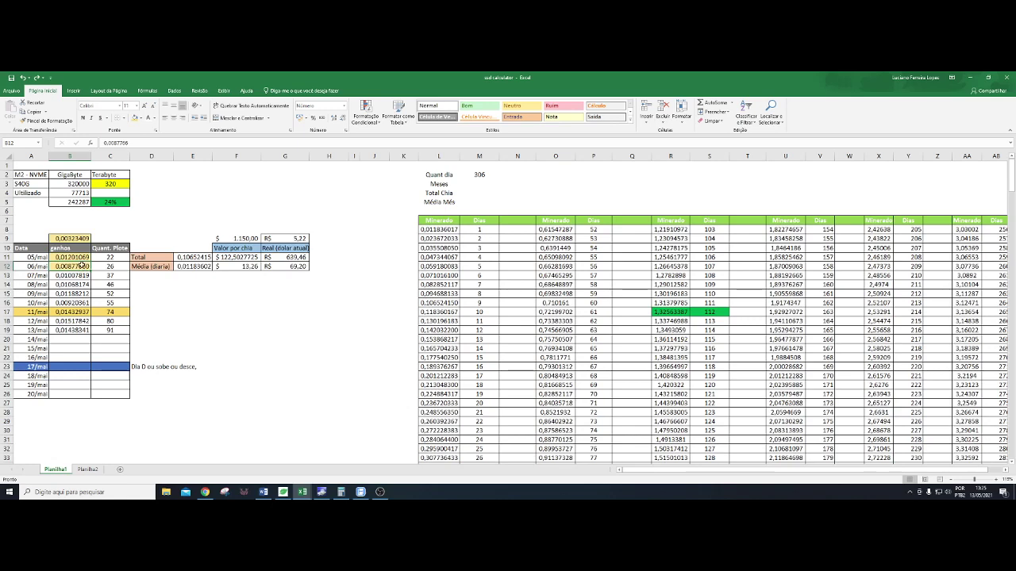
- Replace the 06/mai earnings in B12 with the combined value 0,01201069
{"action": "key", "text": "ctrl+c"}
{"action": "left_click", "coordinate": [75, 266]}
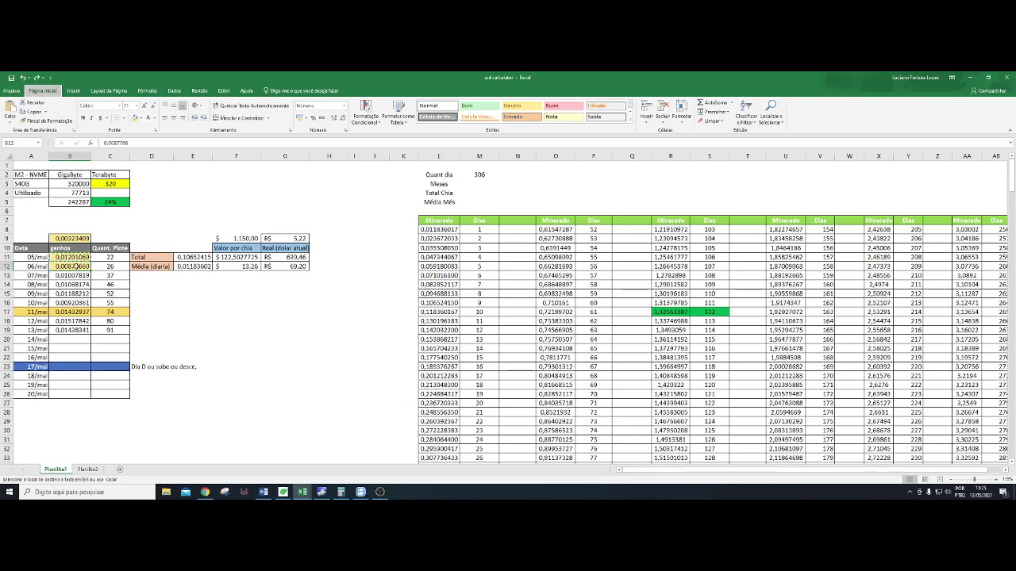
{"action": "key", "text": "Return"}
{"action": "key", "text": "ctrl+z"}
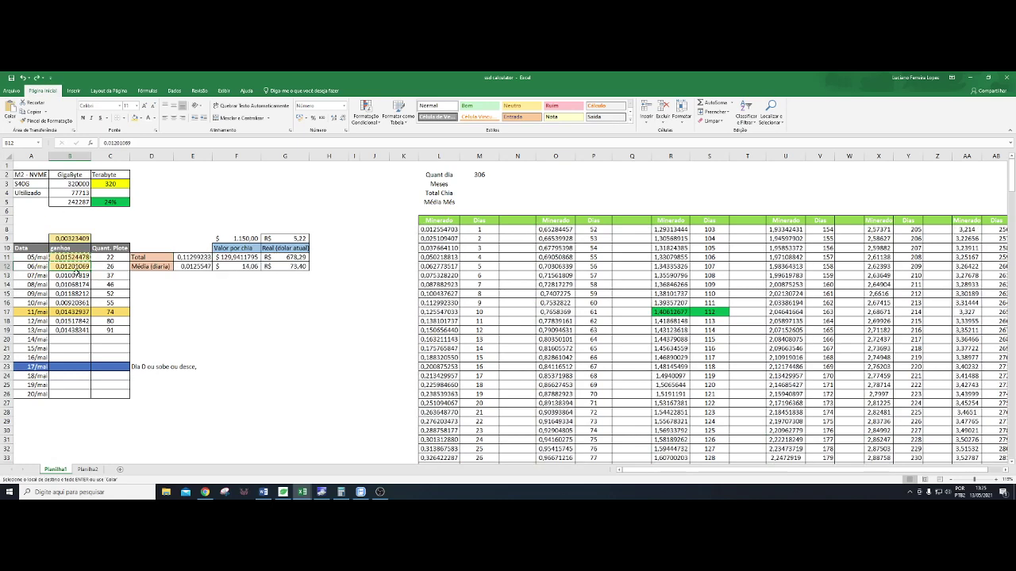
- Clear the 05/mai earnings in B11 and the helper value in B9 above the earnings column
{"action": "left_click", "coordinate": [78, 257]}
{"action": "key", "text": "ctrl+c"}
{"action": "key", "text": "Delete"}
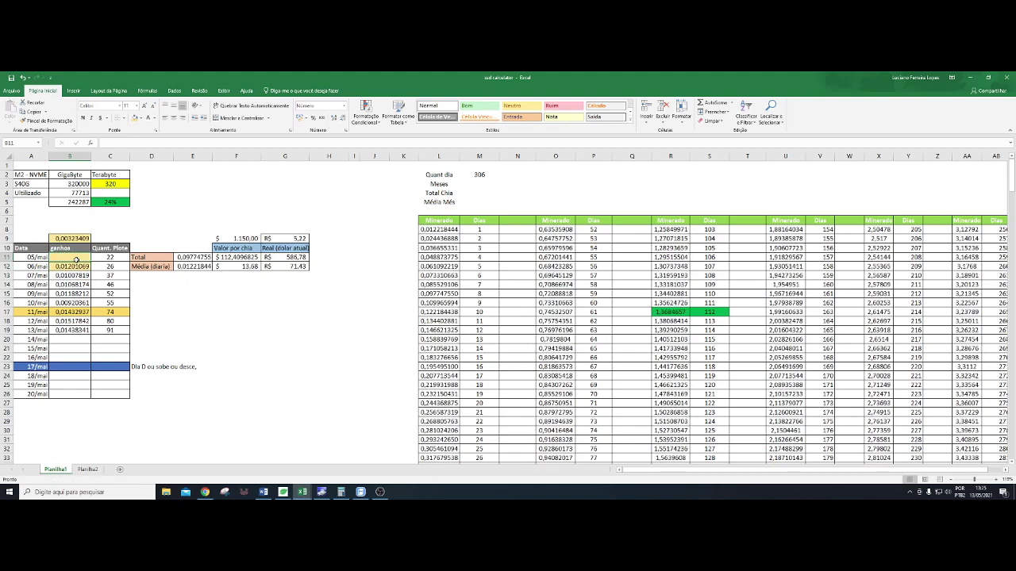
{"action": "left_click", "coordinate": [81, 238]}
{"action": "key", "text": "Delete"}
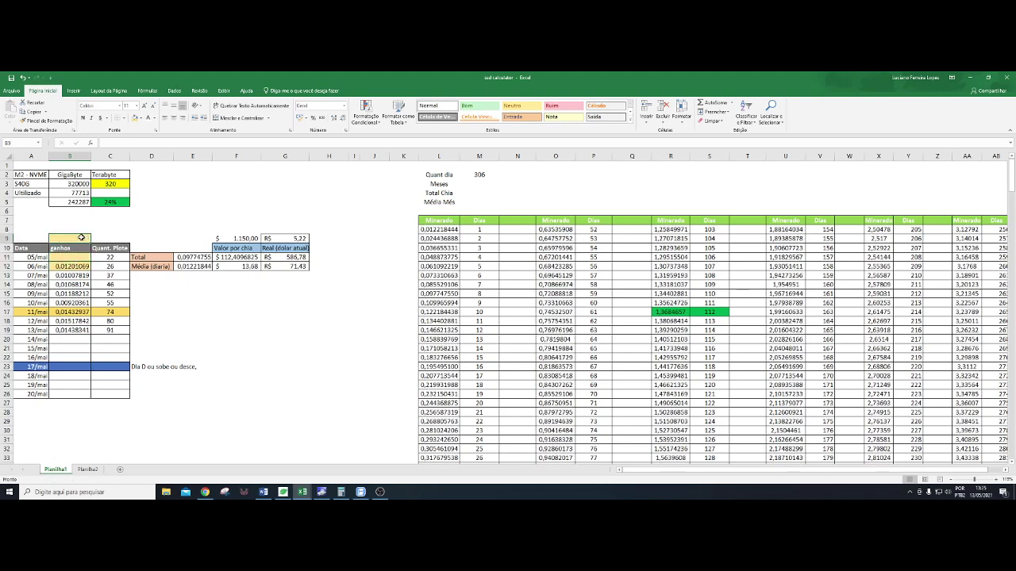
- Remove the fill and borders from B9, and apply an outside border to the ganhos header in B10
{"action": "left_click", "coordinate": [140, 117]}
{"action": "left_click", "coordinate": [136, 139]}
{"action": "left_click", "coordinate": [124, 117]}
{"action": "left_click", "coordinate": [136, 181]}
{"action": "left_click", "coordinate": [70, 247]}
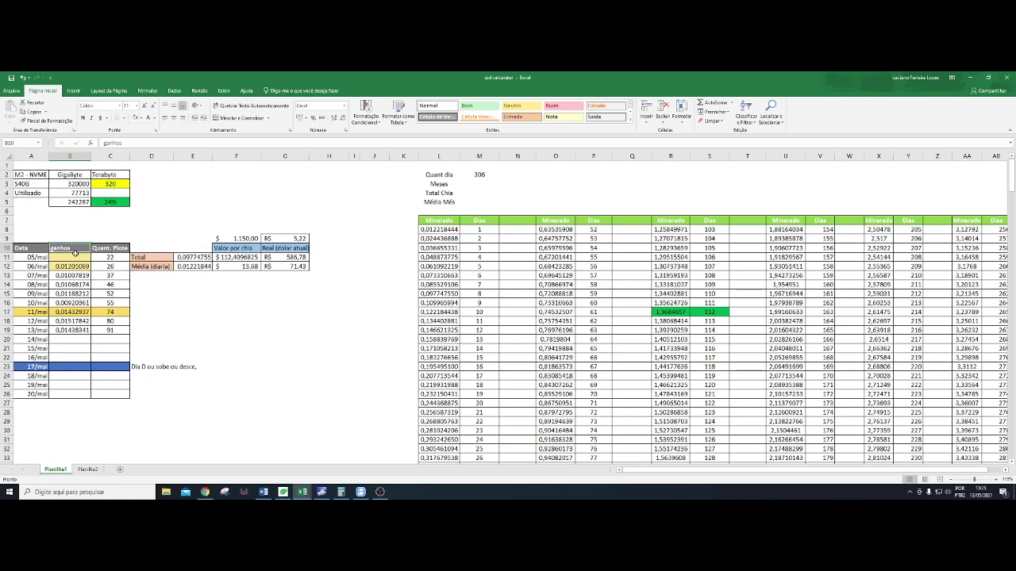
{"action": "left_click", "coordinate": [124, 118]}
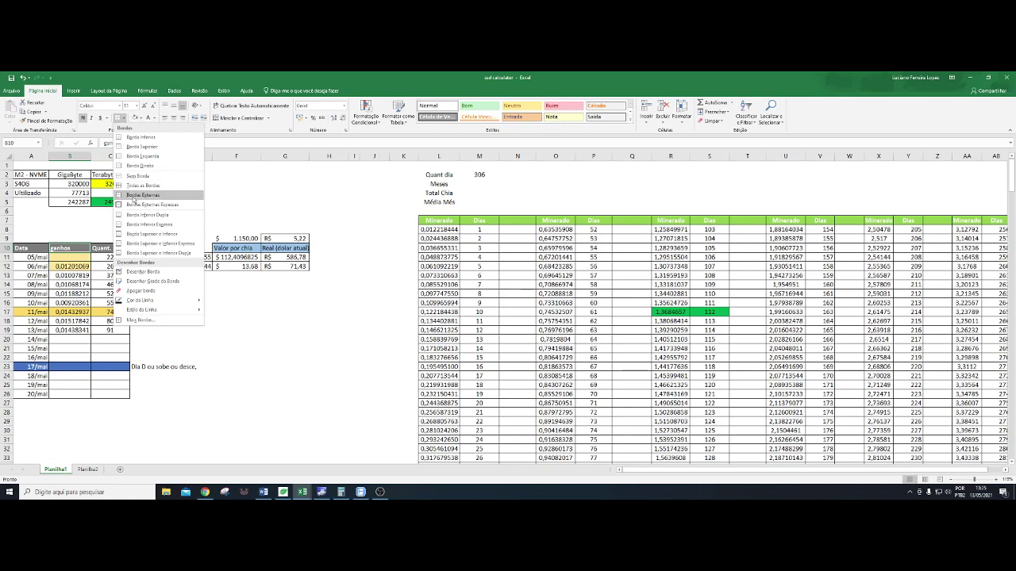
{"action": "left_click", "coordinate": [151, 201]}
- Try moving the 06/mai to 13/mai earnings up one row to B11:B18, and return them to B12:B19
{"action": "left_click", "coordinate": [73, 267]}
{"action": "left_click_drag", "start_coordinate": [74, 268], "coordinate": [82, 321]}
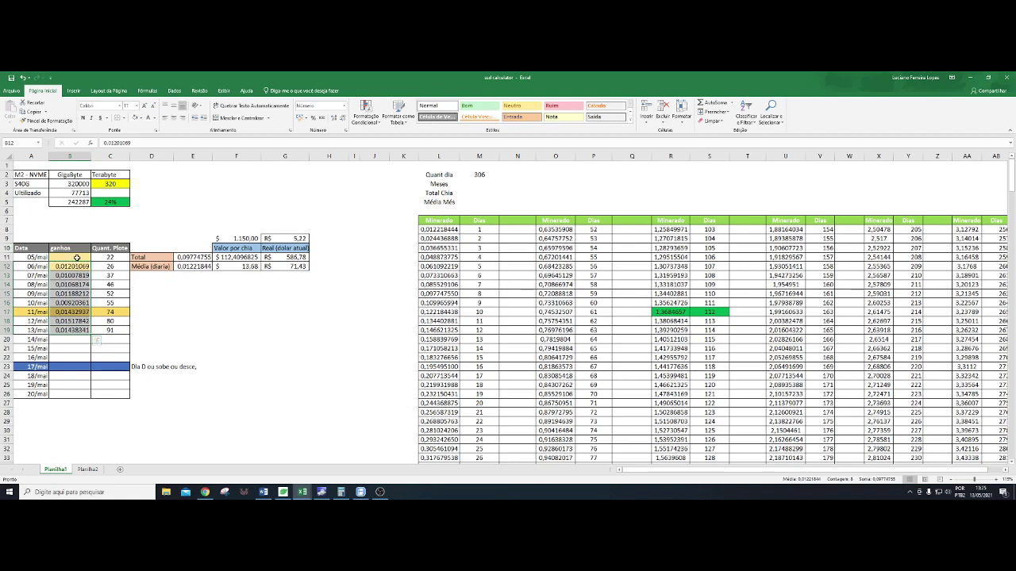
{"action": "left_click_drag", "start_coordinate": [83, 269], "coordinate": [82, 331]}
{"action": "left_click_drag", "start_coordinate": [73, 262], "coordinate": [76, 257]}
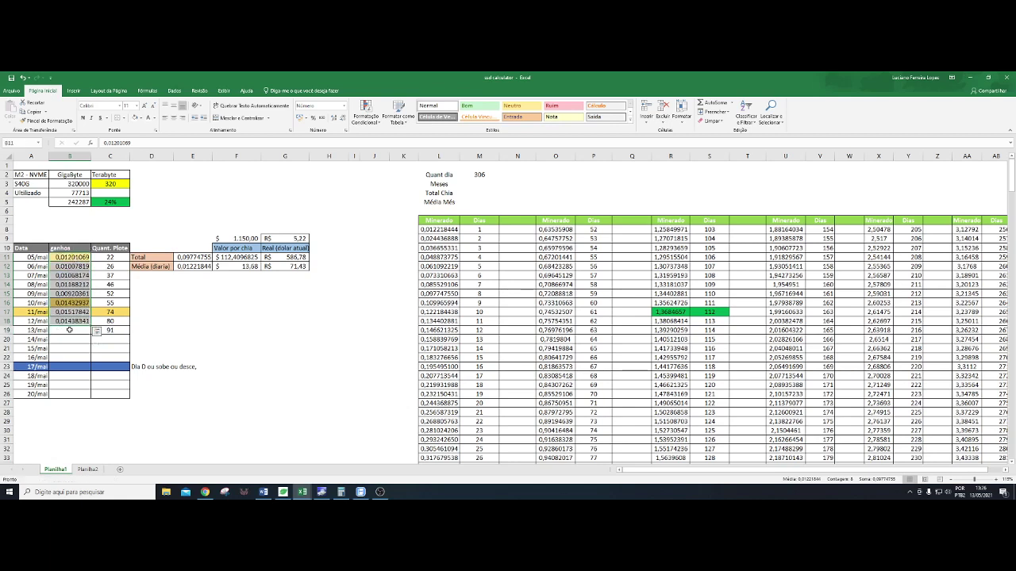
{"action": "left_click_drag", "start_coordinate": [71, 324], "coordinate": [70, 330]}
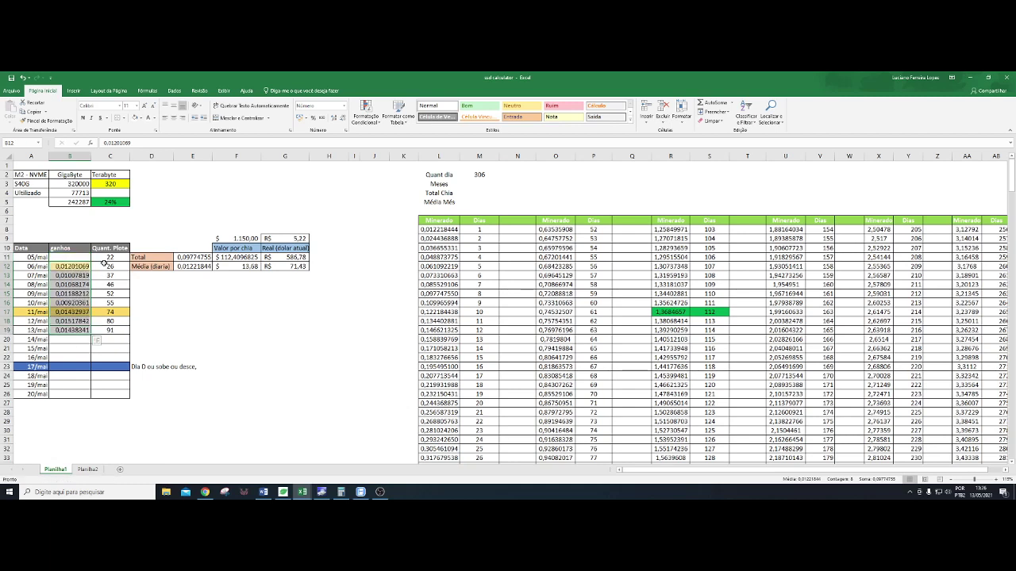
- Clear the 05/mai date and its plot count from row 11
{"action": "left_click_drag", "start_coordinate": [101, 262], "coordinate": [32, 259]}
{"action": "key", "text": "Delete"}
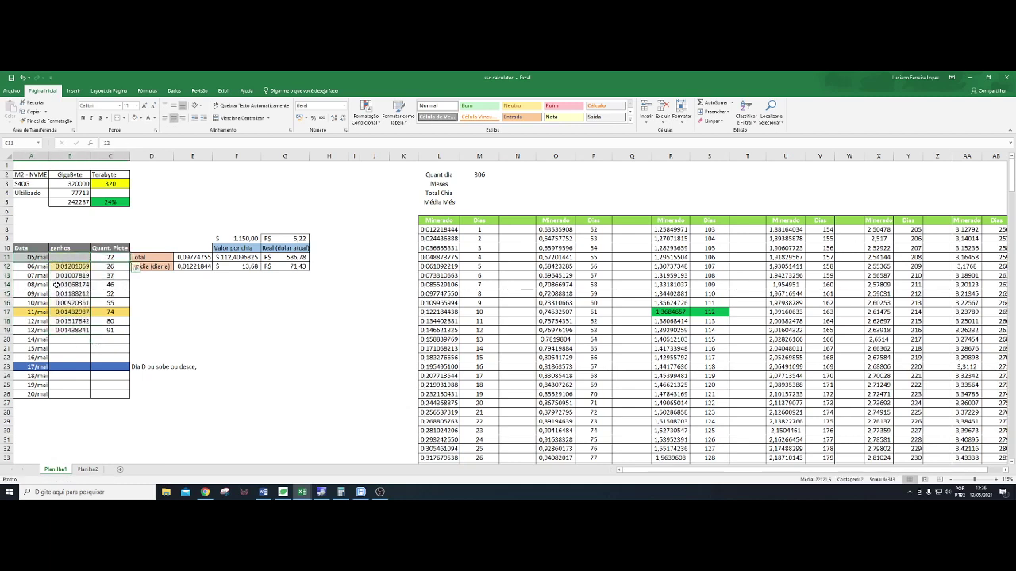
{"action": "left_click", "coordinate": [66, 358]}
- Review the 06/mai to 13/mai earnings and the daily average row with its dollar and real values
{"action": "left_click_drag", "start_coordinate": [71, 268], "coordinate": [71, 332]}
{"action": "left_click", "coordinate": [79, 261]}
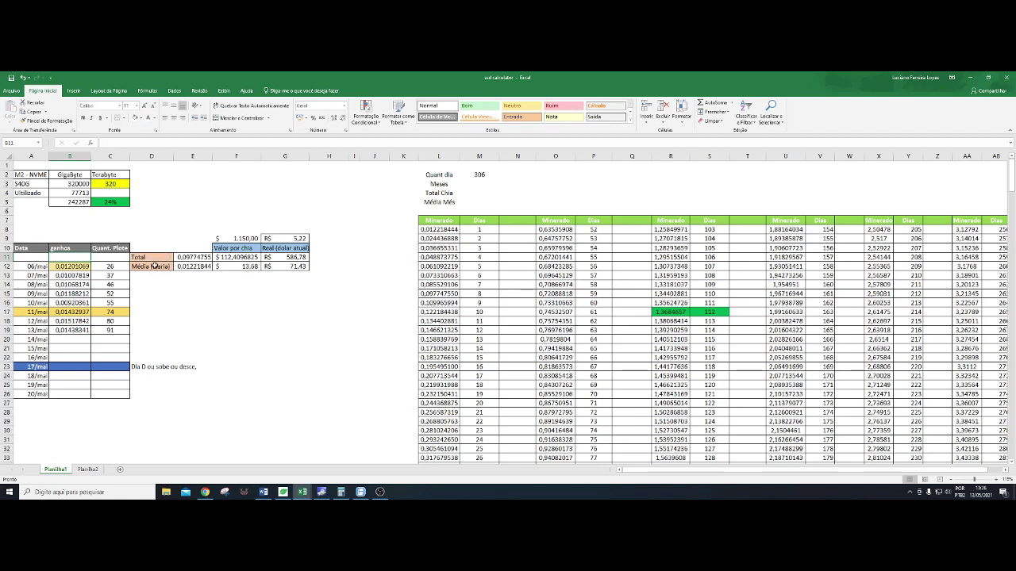
{"action": "left_click", "coordinate": [205, 265]}
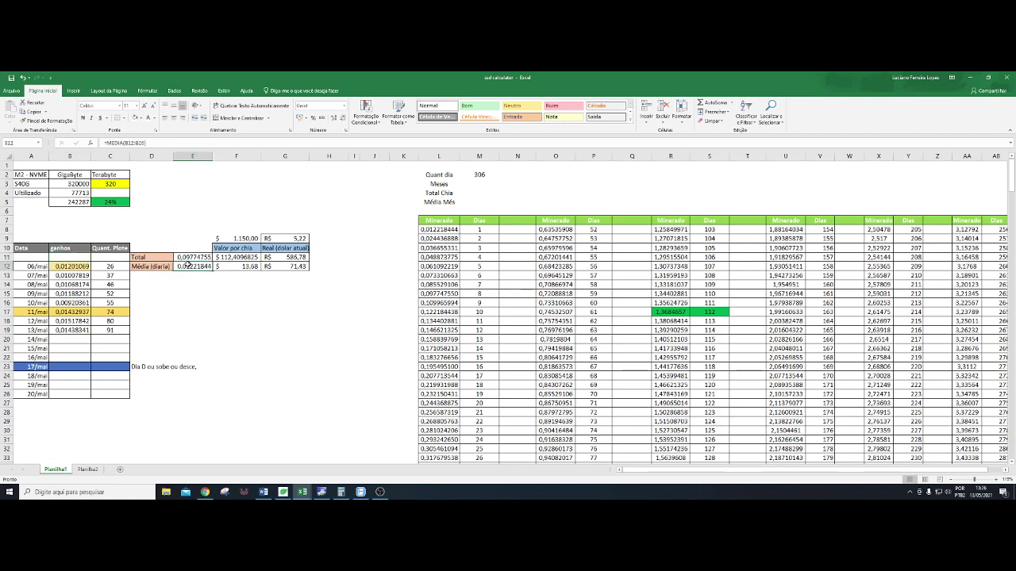
{"action": "left_click", "coordinate": [162, 268]}
{"action": "left_click_drag", "start_coordinate": [162, 268], "coordinate": [287, 269]}
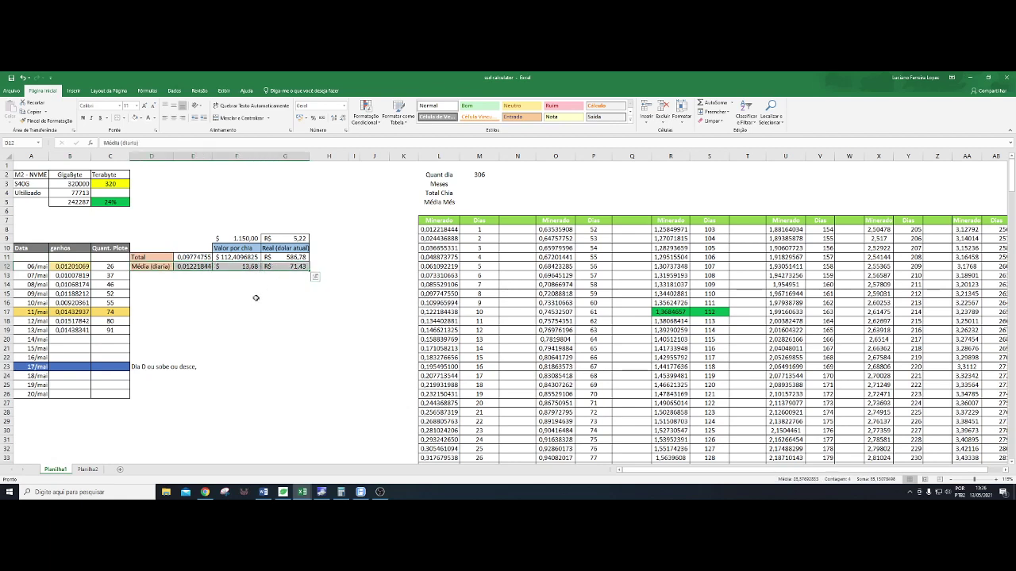
{"action": "left_click", "coordinate": [243, 268]}
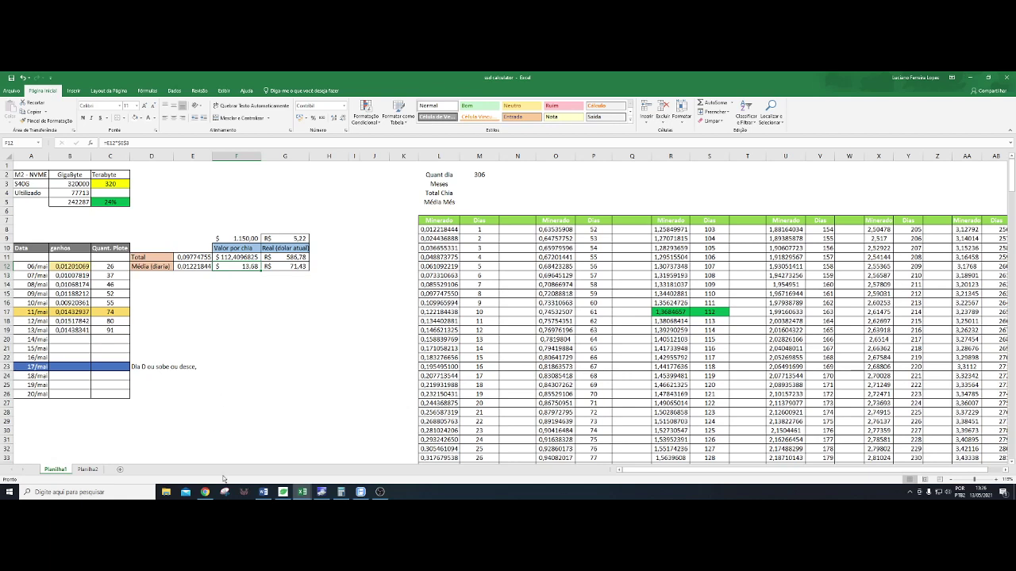
- Switch to Chrome and look up the XCH/USDT price on gate.io in a new tab
{"action": "left_click", "coordinate": [205, 492]}
{"action": "left_click", "coordinate": [202, 81]}
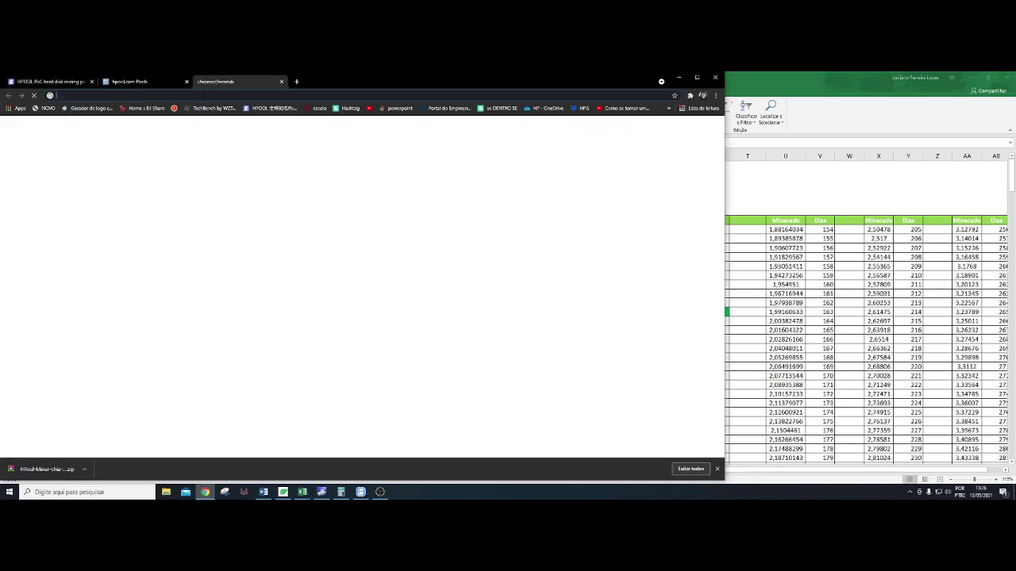
{"action": "type", "text": "gate"}
{"action": "key", "text": "Return"}
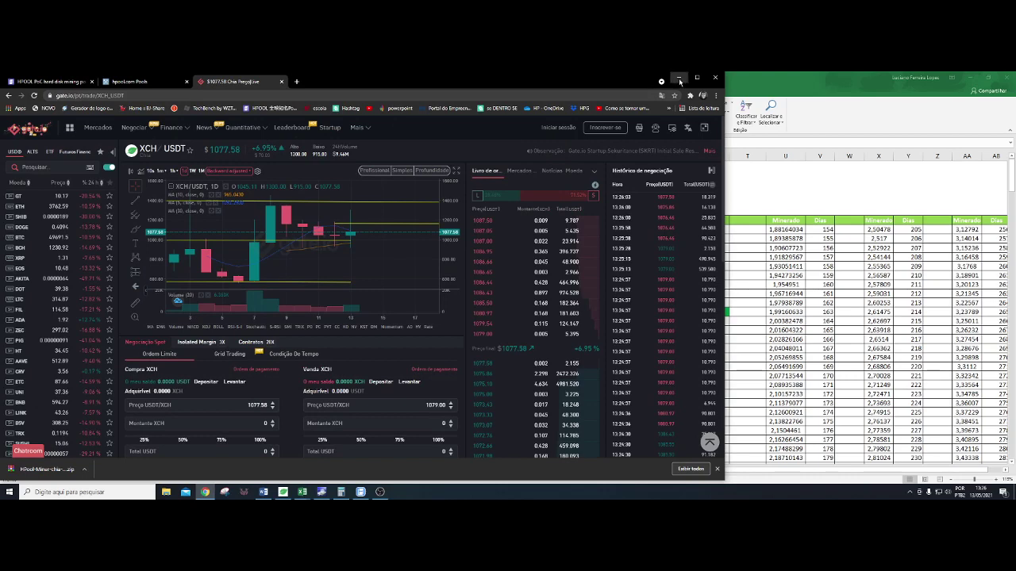
- Return to the Excel spreadsheet and set the dollar price per chia in F9 to 1077
{"action": "key", "text": "alt+Tab"}
{"action": "left_click", "coordinate": [252, 238]}
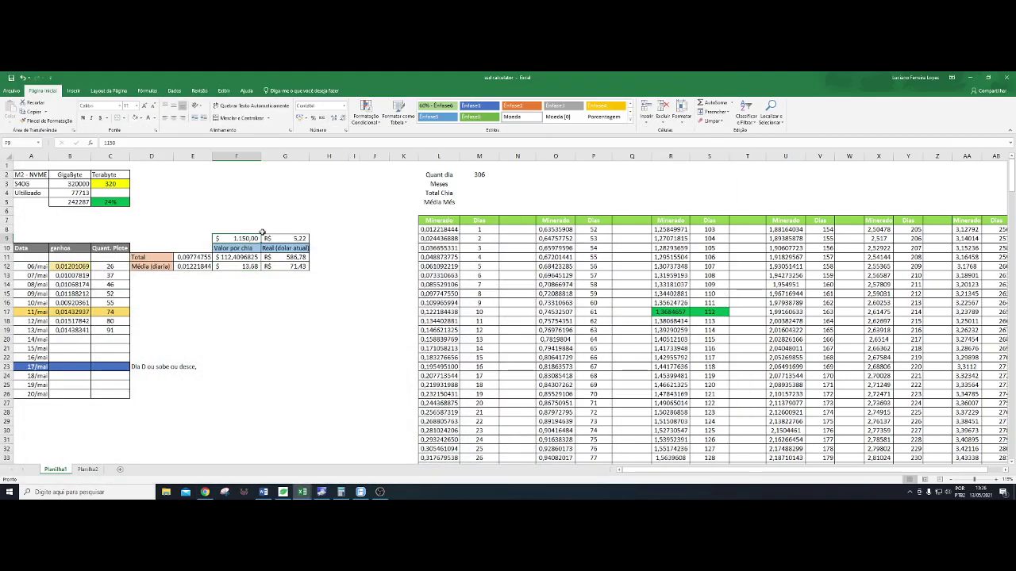
{"action": "type", "text": "1077"}
{"action": "key", "text": "ctrl+Return"}
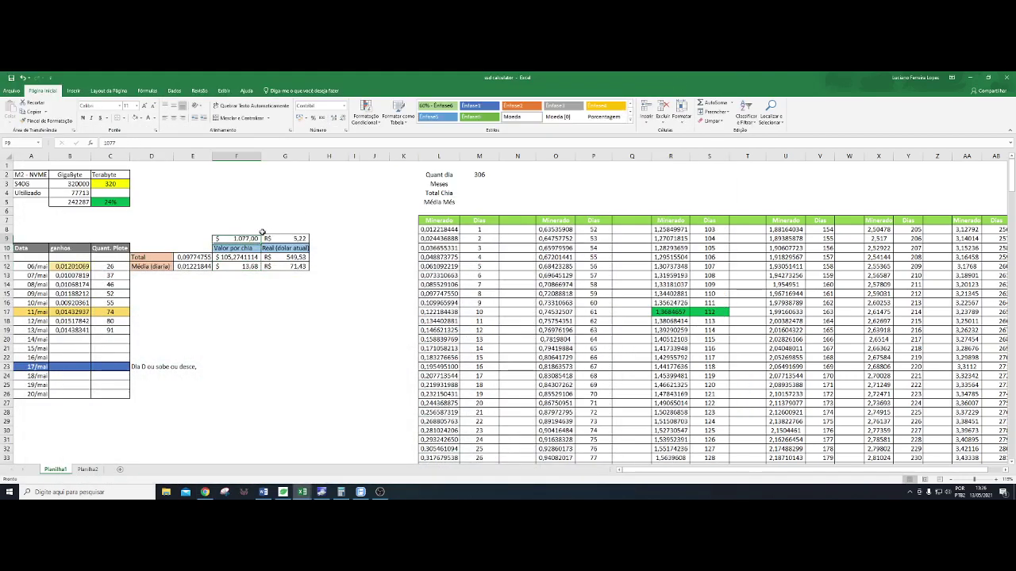
- Review the daily average in dollars, the total earnings in dollars and reais, and the chia price in F9
{"action": "left_click", "coordinate": [229, 266]}
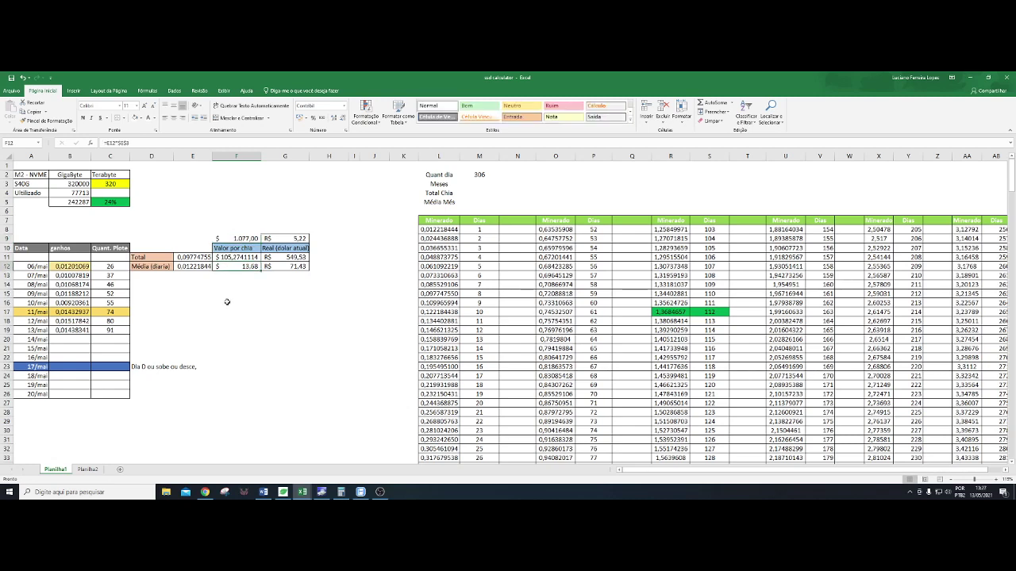
{"action": "key", "text": "Up"}
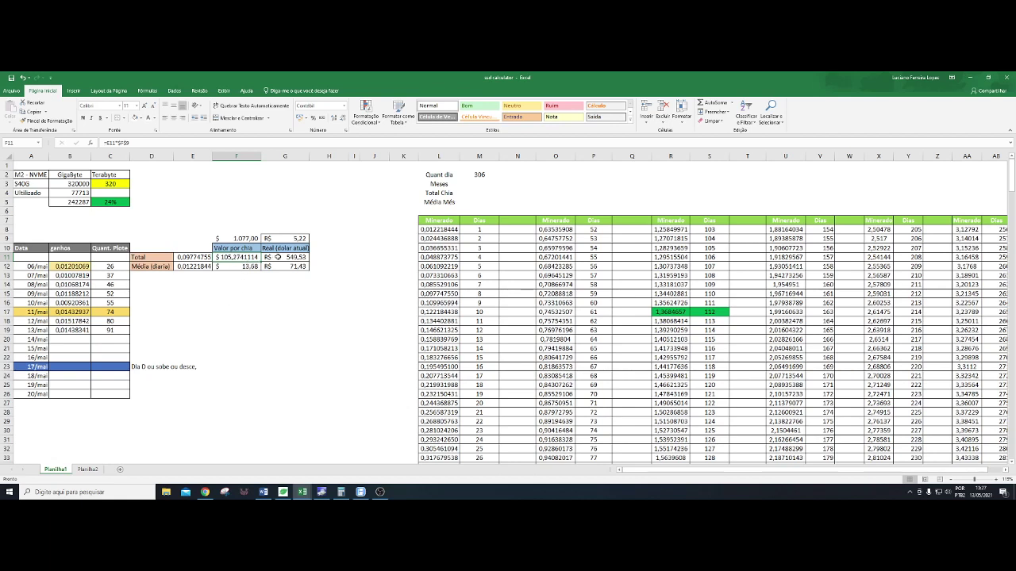
{"action": "key", "text": "Right"}
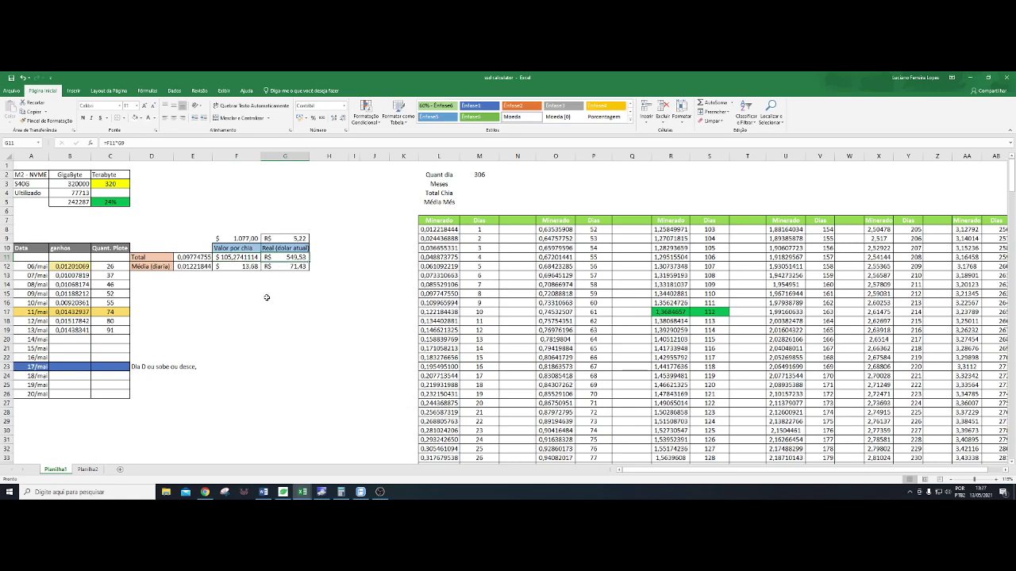
{"action": "left_click", "coordinate": [247, 239]}
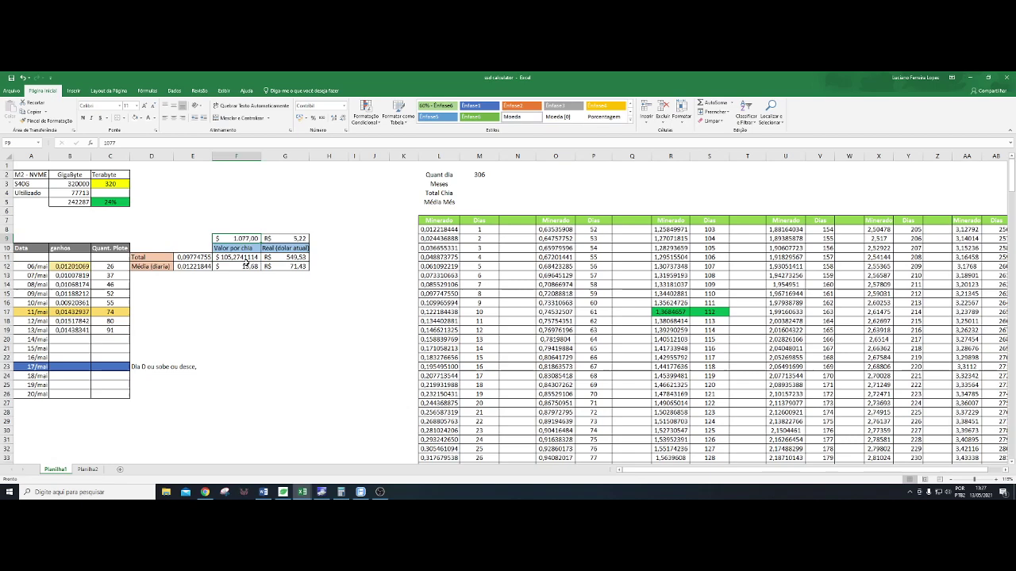
- Switch to HPOOL in Chrome and examine the release times and block income in the CHIA ECO revenue list
{"action": "left_click", "coordinate": [205, 492]}
{"action": "left_click", "coordinate": [51, 81]}
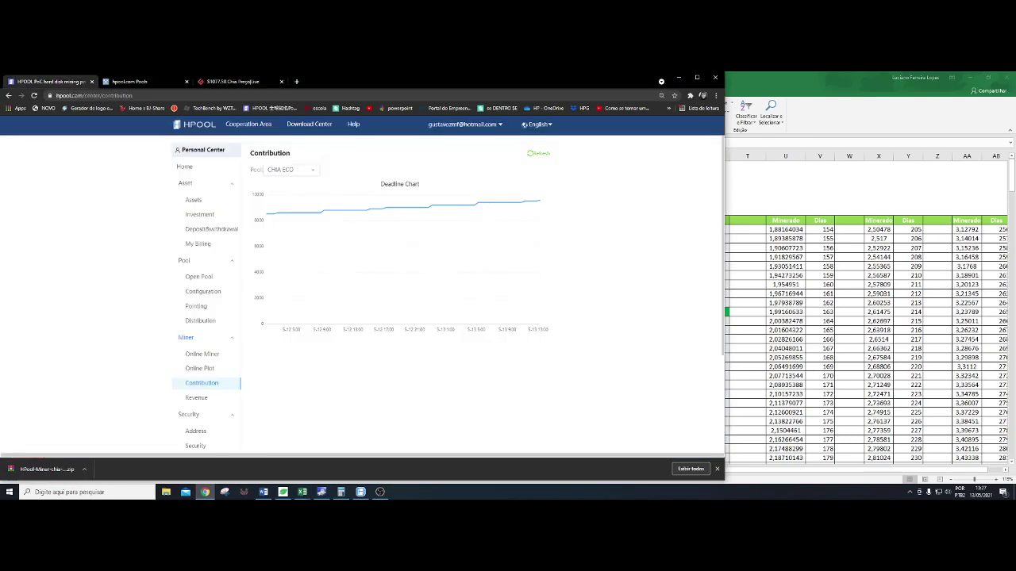
{"action": "scroll", "coordinate": [135, 310], "scroll_direction": "down", "scroll_amount": 2}
{"action": "scroll", "coordinate": [213, 268], "scroll_direction": "up", "scroll_amount": 1}
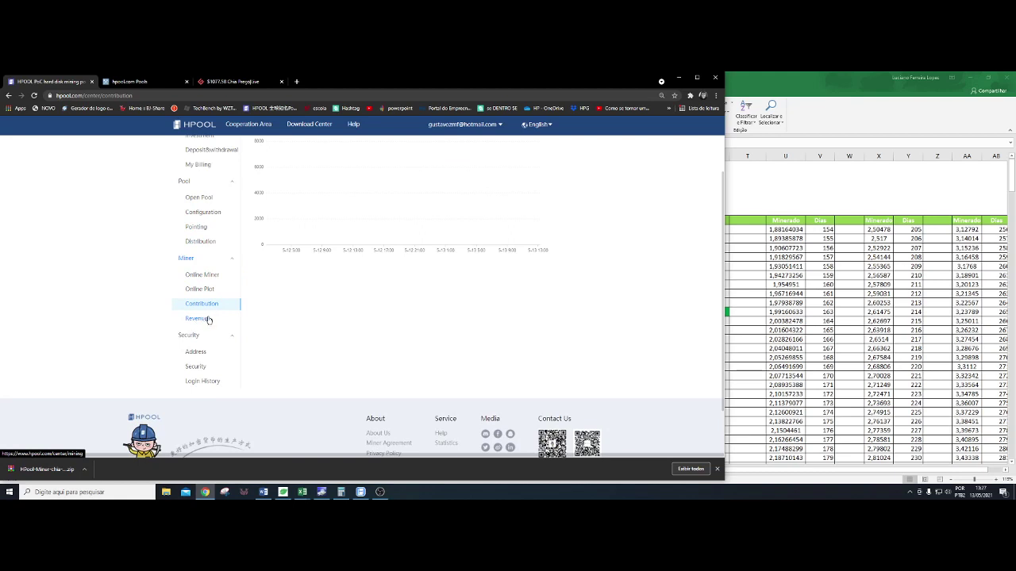
{"action": "left_click", "coordinate": [205, 319]}
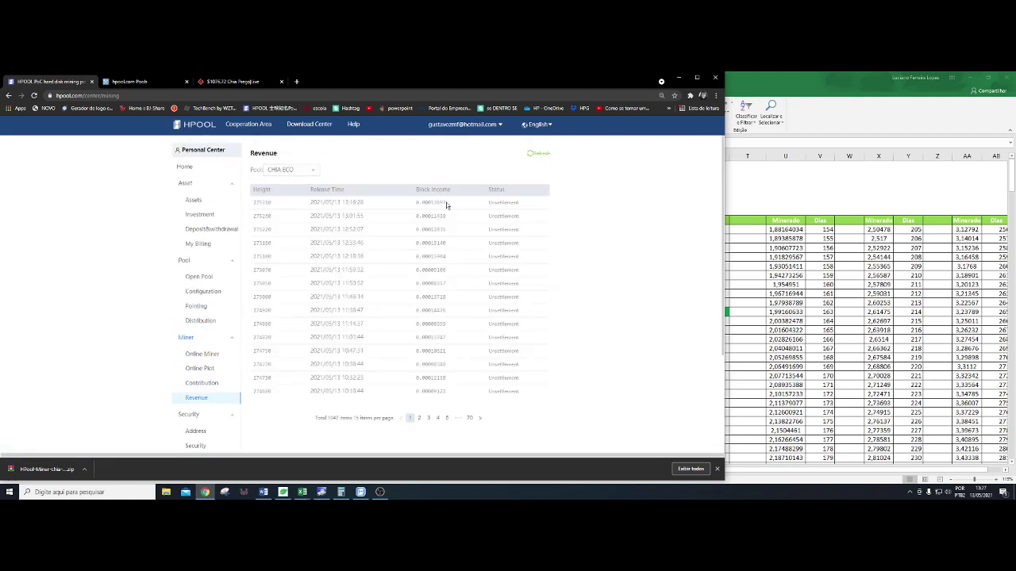
{"action": "left_click_drag", "start_coordinate": [446, 204], "coordinate": [253, 208]}
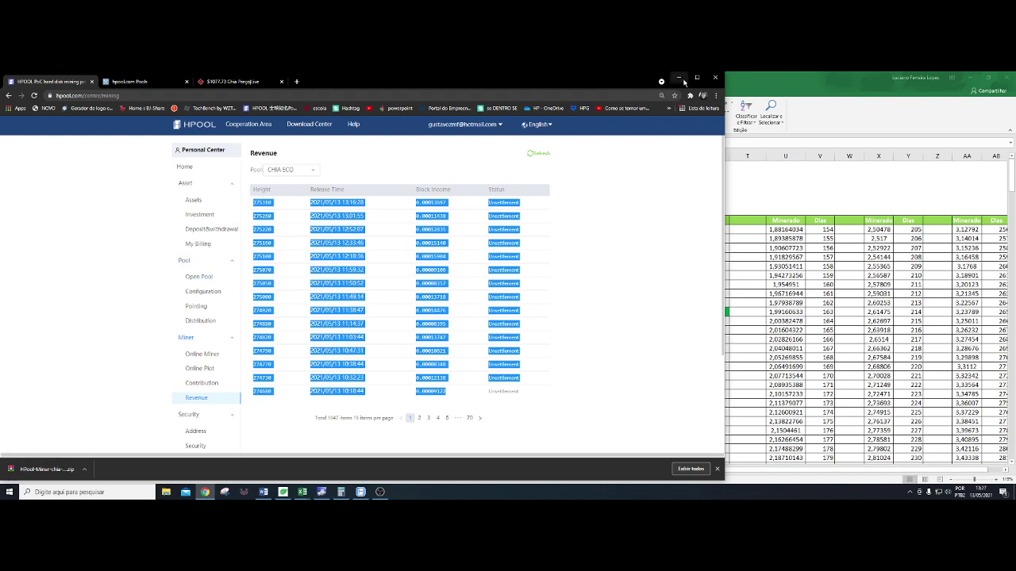
- Check the undistributed mined amount on HPOOL's Open Pool page, and return to the 13/mai earnings in the Excel spreadsheet
{"action": "left_click", "coordinate": [205, 277]}
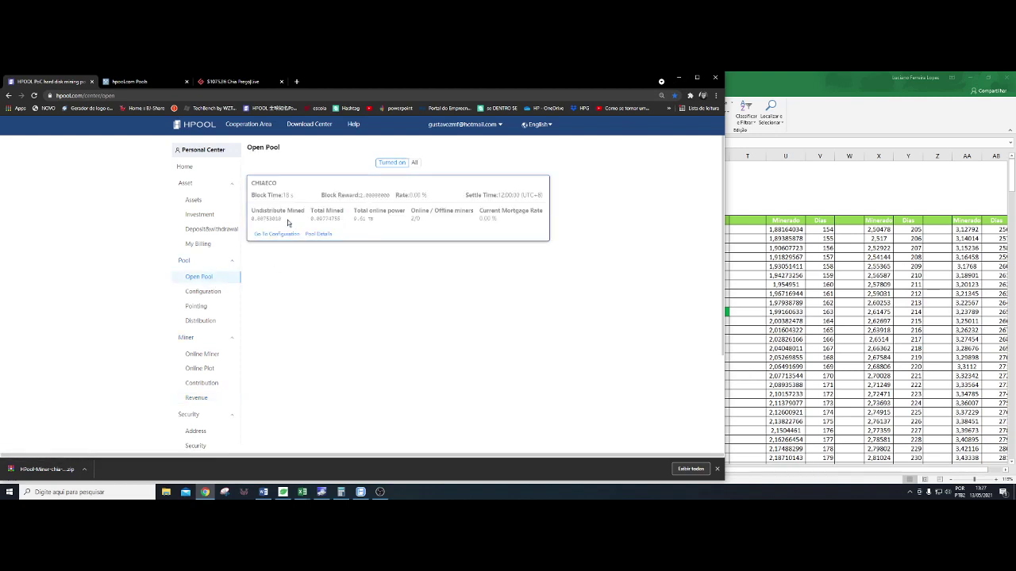
{"action": "left_click_drag", "start_coordinate": [282, 220], "coordinate": [257, 219]}
{"action": "left_click", "coordinate": [254, 219]}
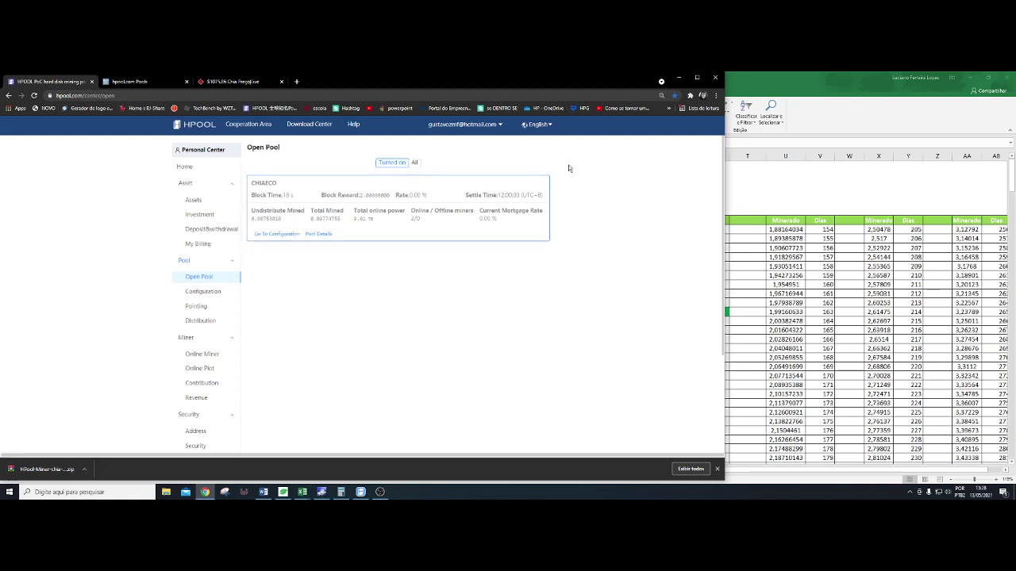
{"action": "left_click", "coordinate": [679, 78]}
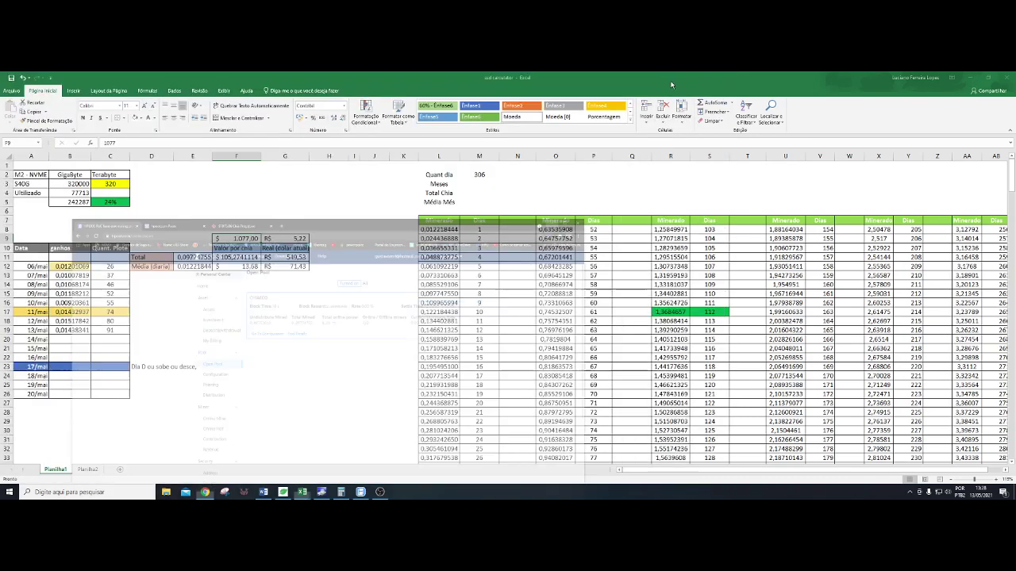
{"action": "left_click", "coordinate": [70, 333]}
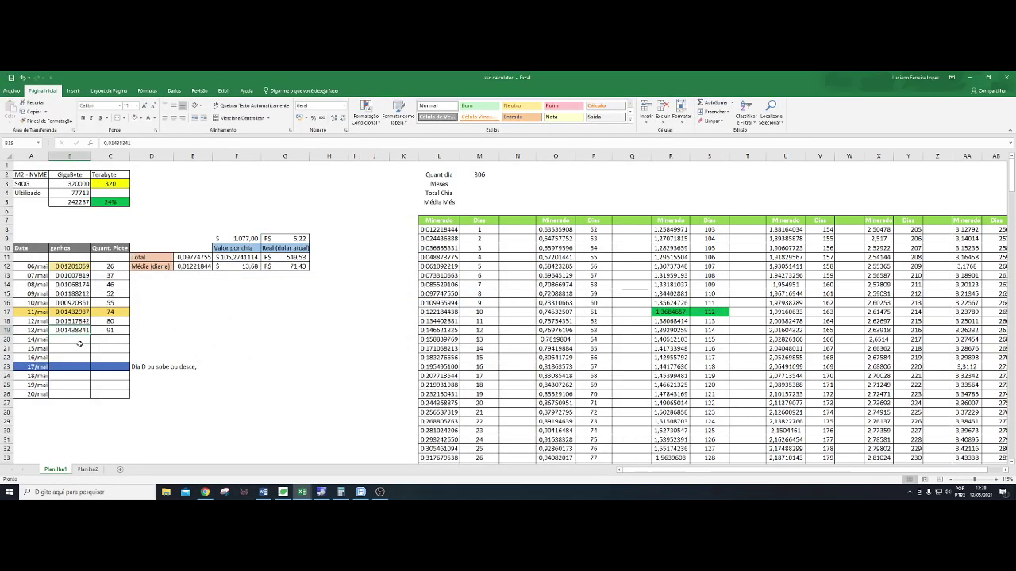